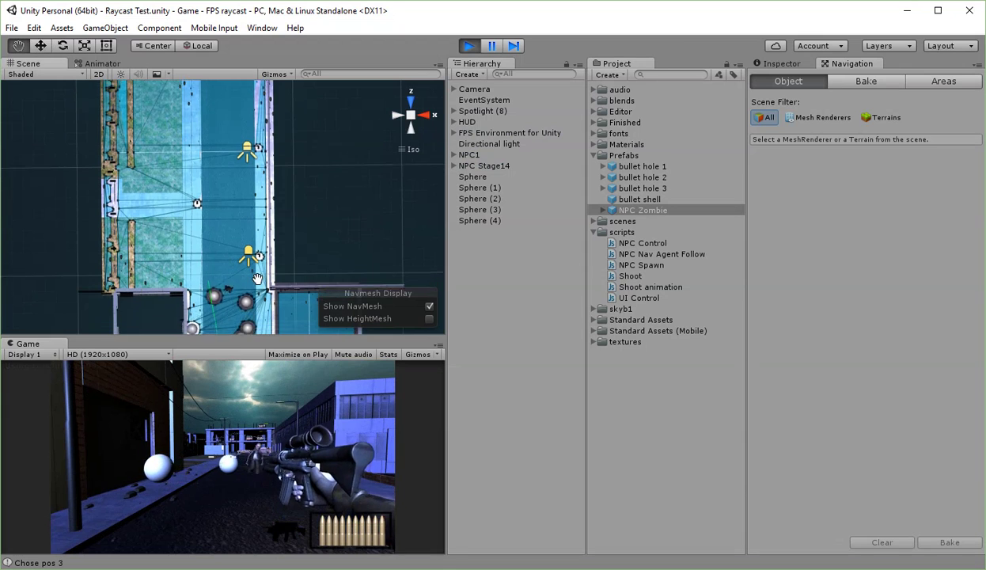
Follow the zombie's approach to the player in the top-down scene while the game runs, and stop play mode.
alt+right_drag(264, 208, 114, 226)
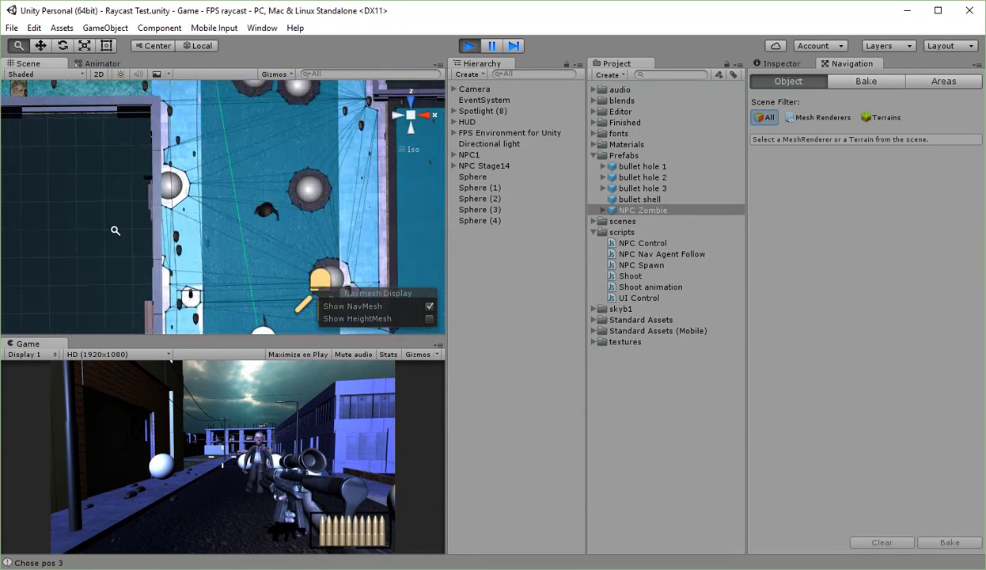
middle_drag(190, 317, 196, 193)
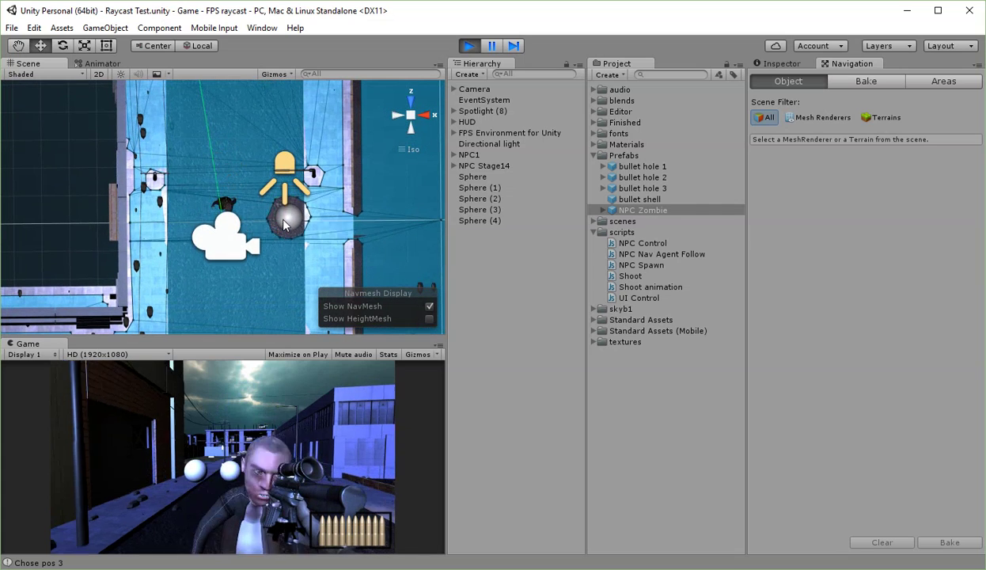
middle_drag(284, 225, 278, 192)
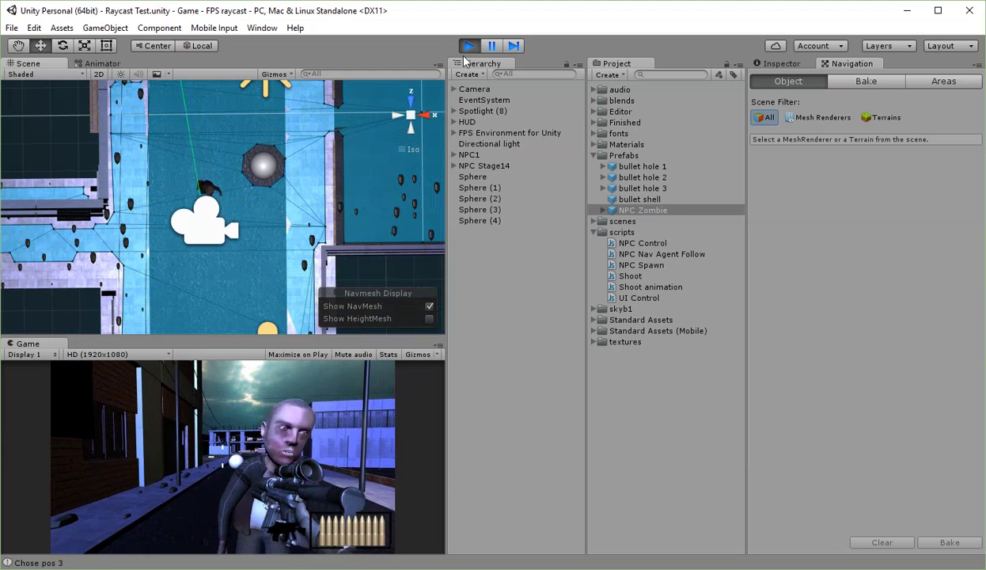
key(ctrl+p)
middle_drag(308, 176, 260, 216)
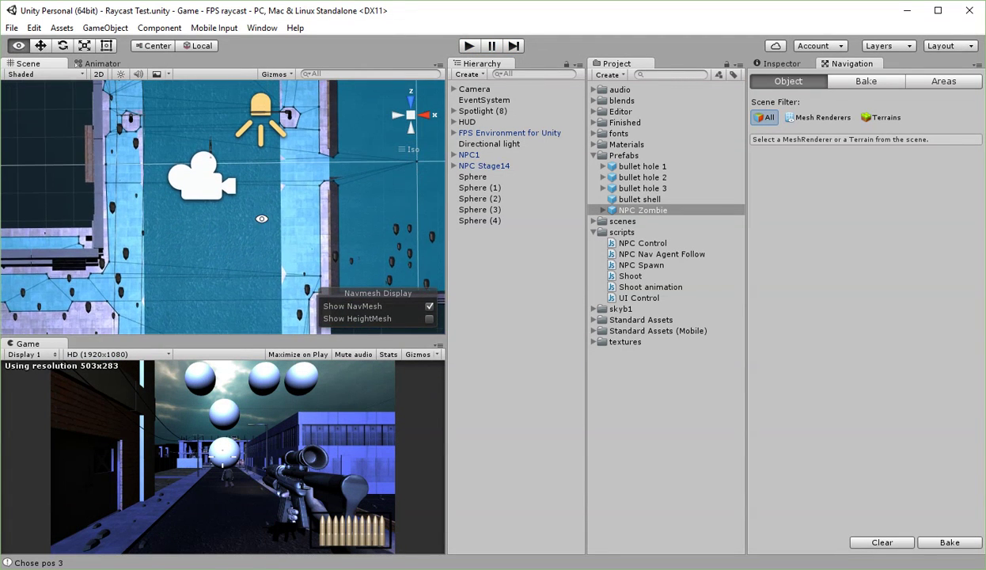
alt+right_drag(260, 217, 475, 43)
Review NPC Stage14's Nav Mesh Agent and NPC Nav Agent Follow components and apply its settings to its prefab.
click(508, 166)
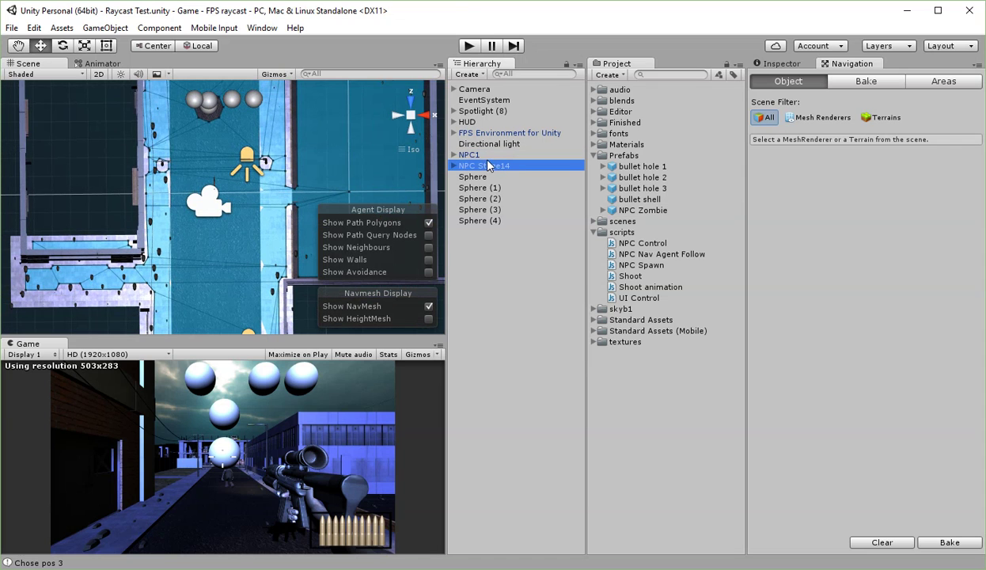
click(754, 64)
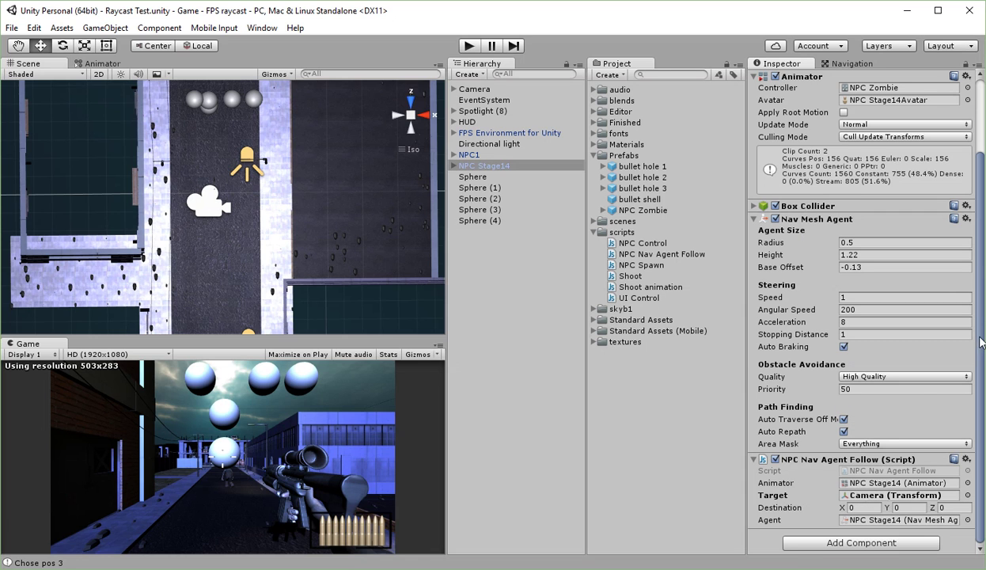
scroll(954, 319, up, 3)
click(942, 104)
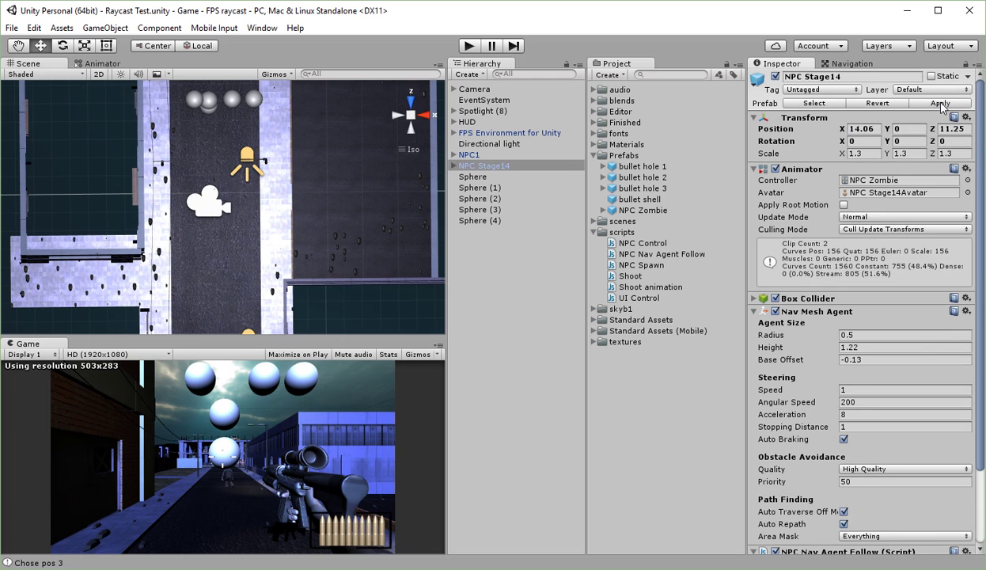
scroll(958, 238, down, 3)
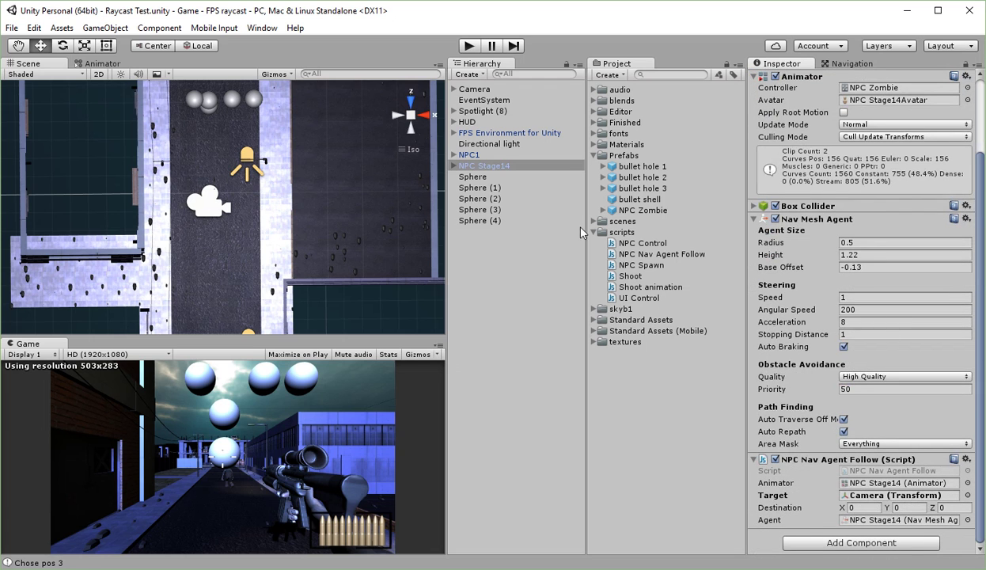
Save NPC Stage14 over the NPC Zombie prefab and review the prefab's NPC Nav Agent Follow script settings.
click(652, 210)
click(485, 166)
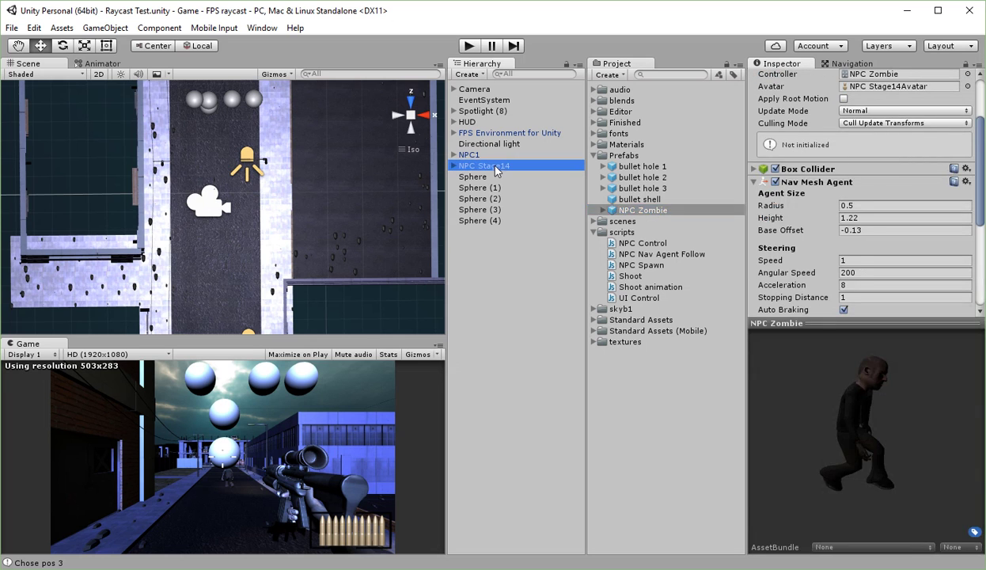
drag(490, 174, 640, 213)
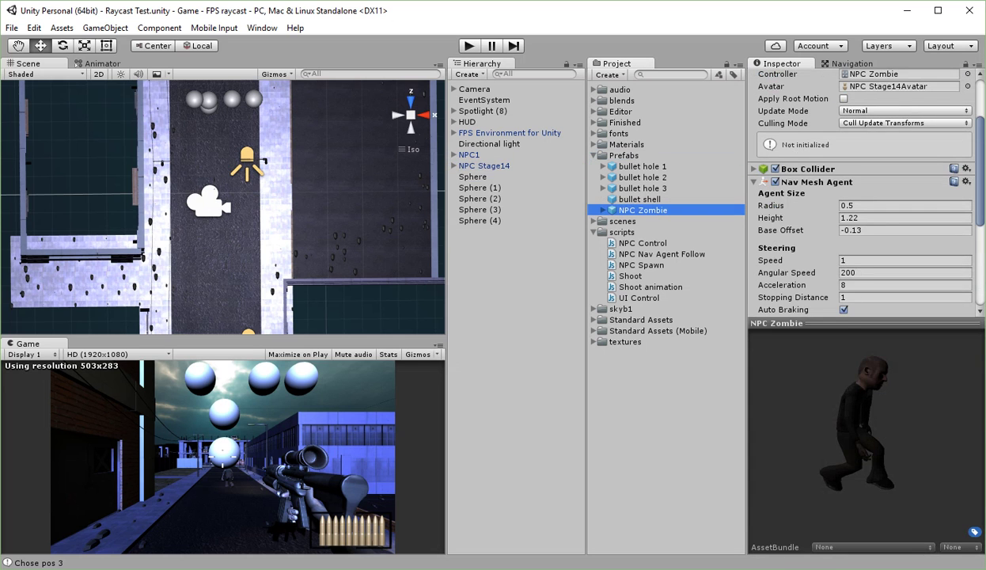
drag(896, 321, 920, 396)
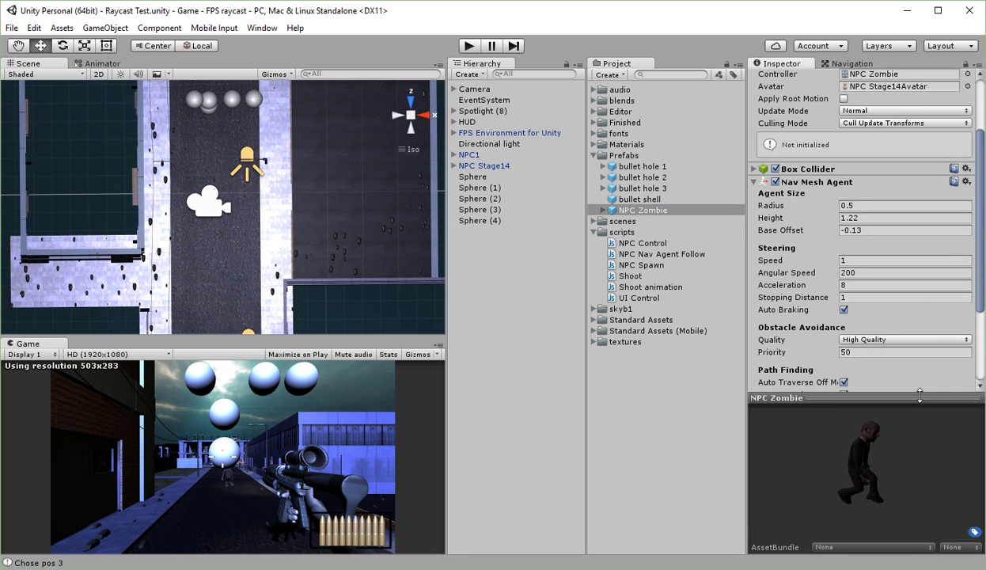
scroll(980, 272, down, 4)
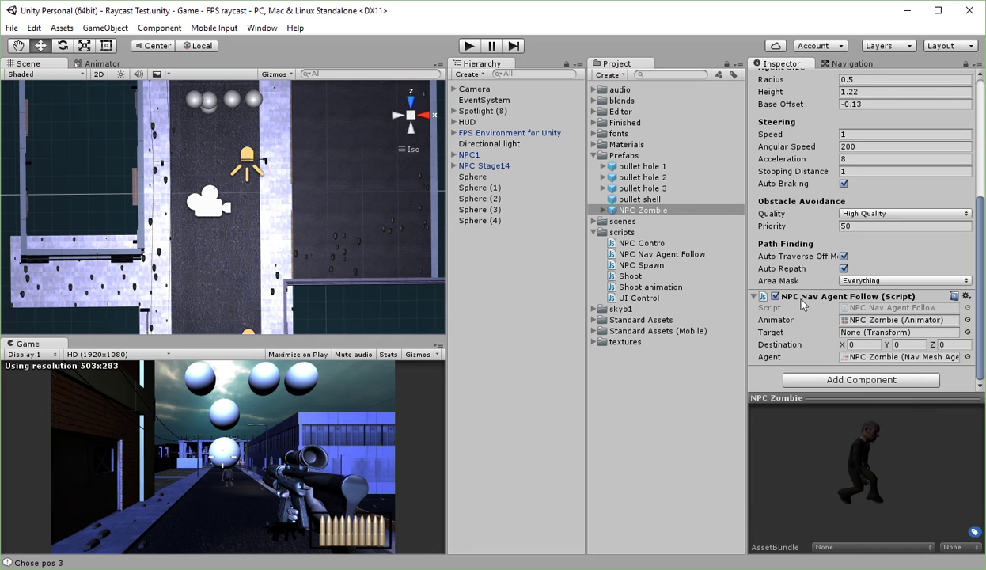
Examine the target assignment using FindWithTag("Player") in the NPC Nav Agent Follow script, and check the Camera's tag back in Unity.
click(642, 254)
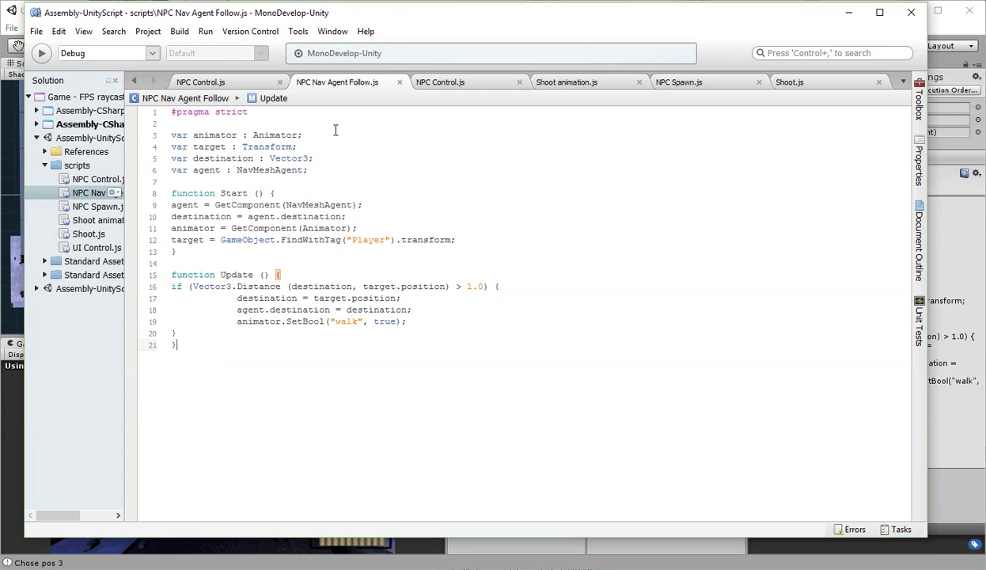
click(247, 240)
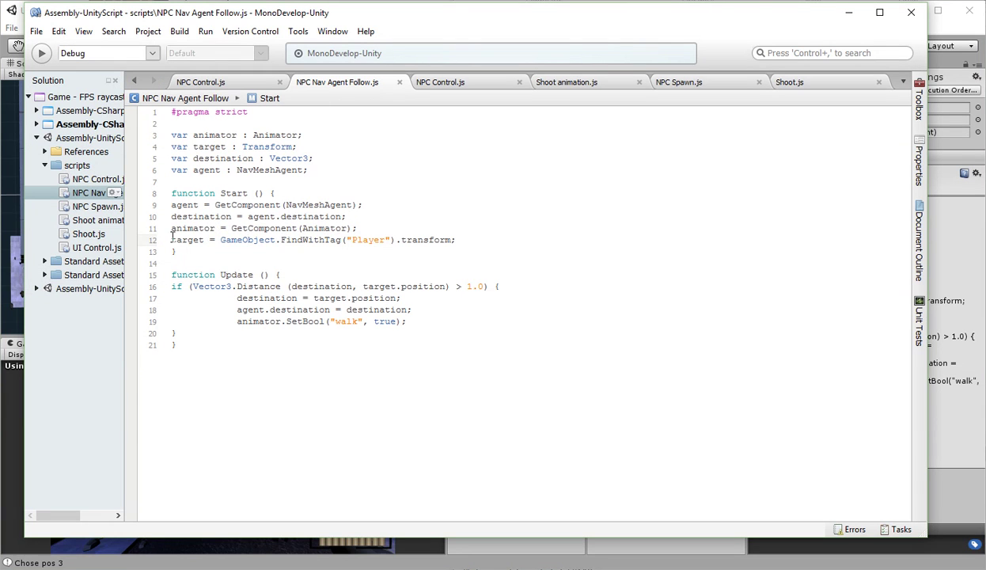
drag(172, 236, 461, 240)
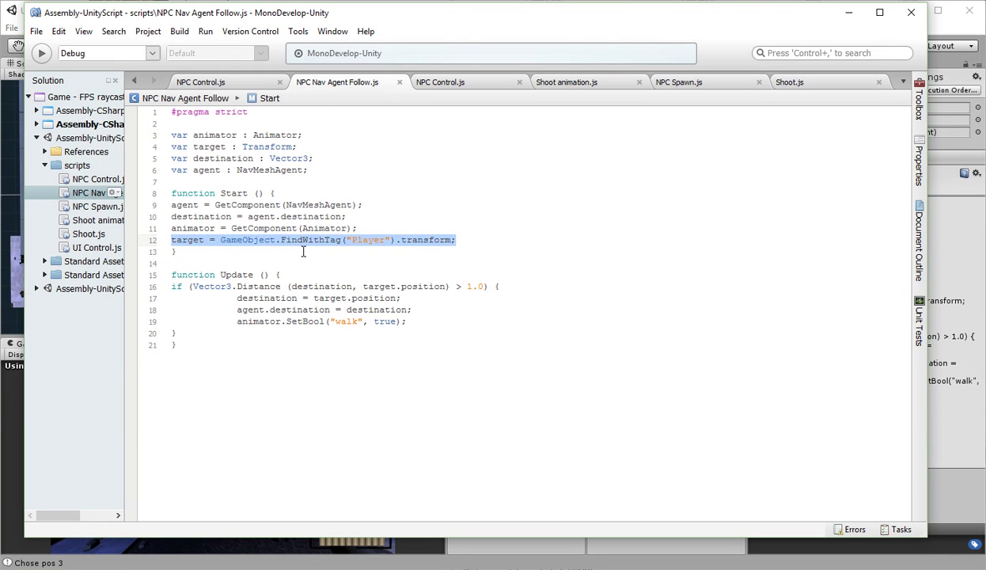
double_click(366, 239)
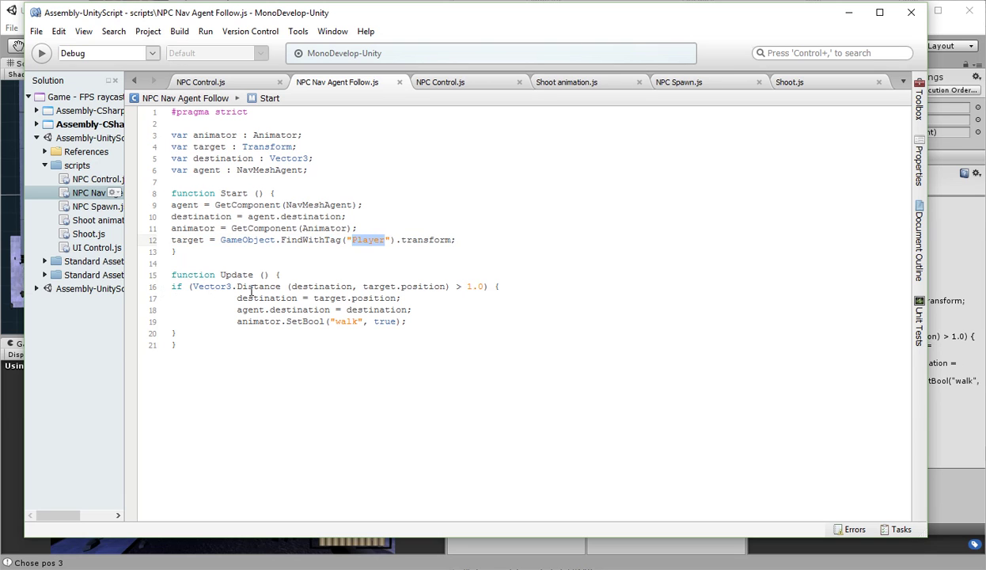
click(420, 328)
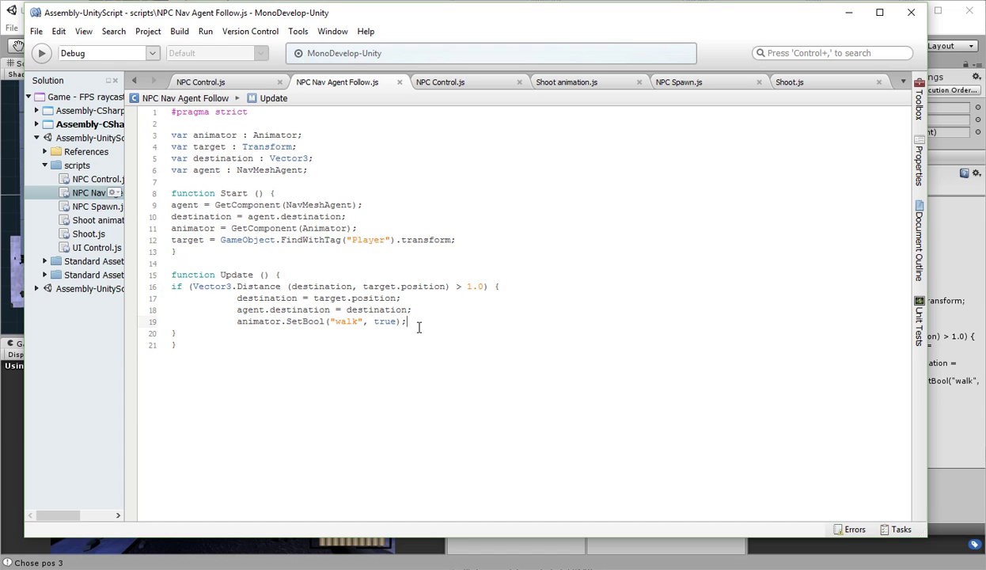
click(933, 225)
click(486, 90)
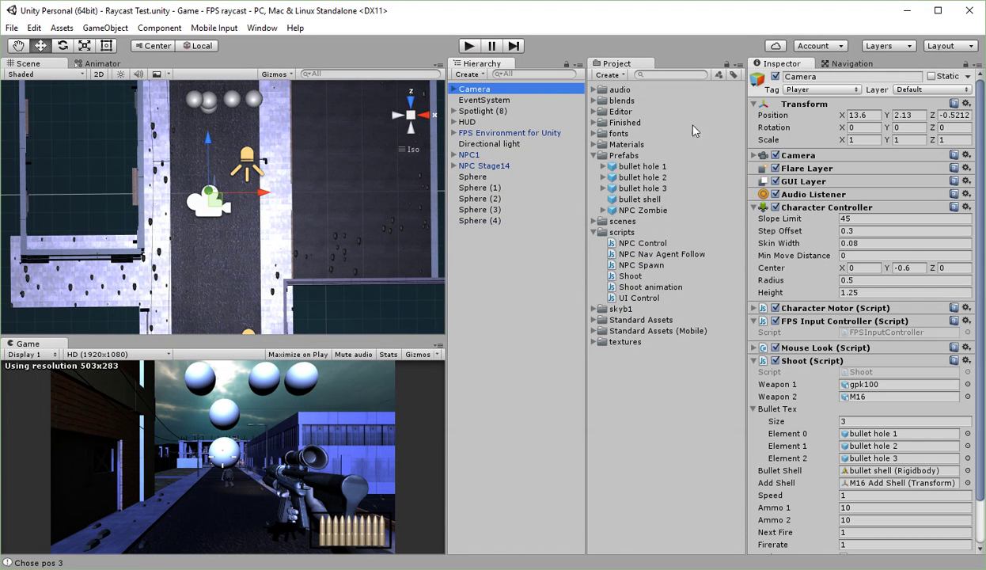
Create an empty game object at the root level of the hierarchy, outside the Camera, and name it Spawn1.
right_click(479, 262)
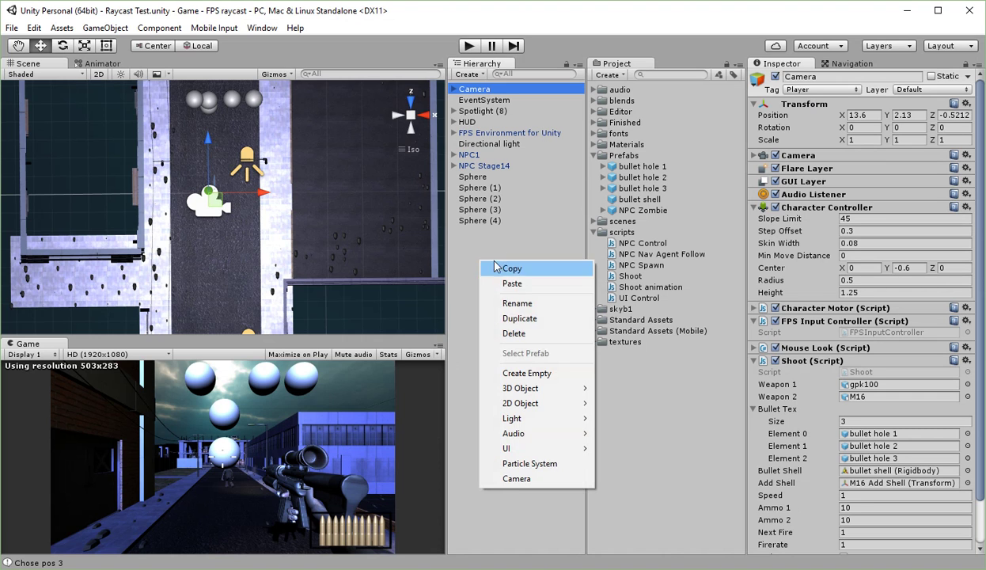
click(544, 372)
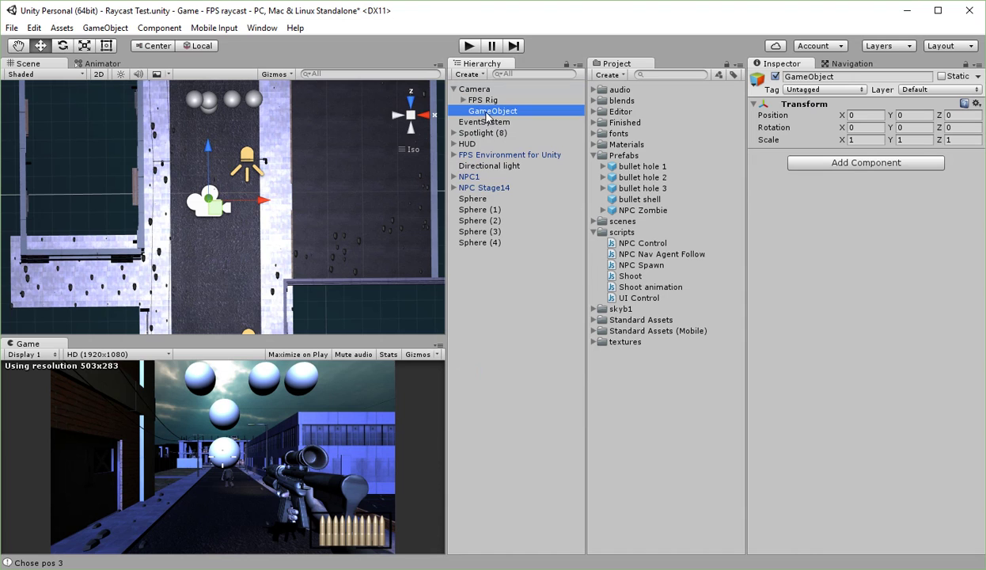
drag(486, 115, 492, 268)
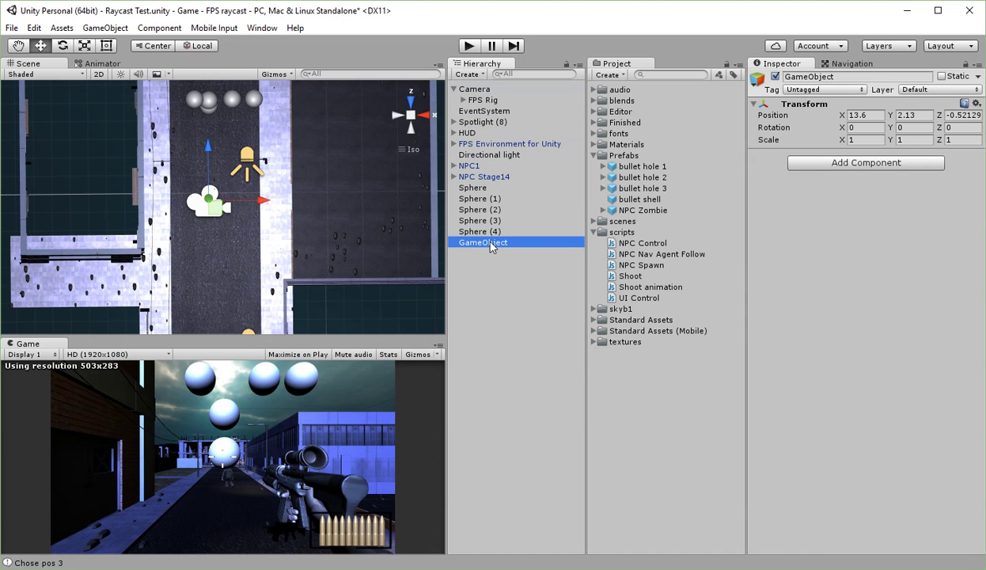
click(493, 244)
text(S)
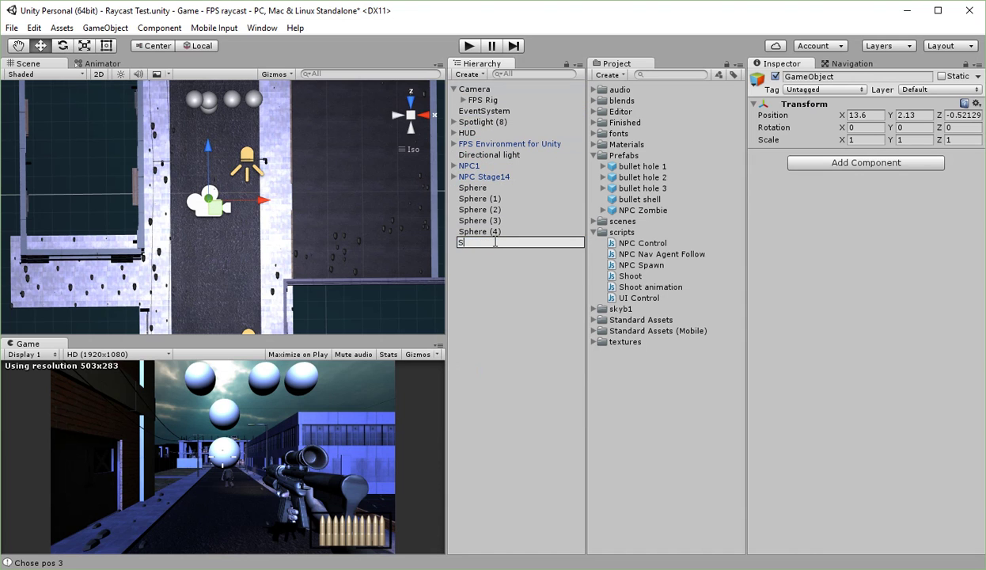
text(pawn1)
key(Return)
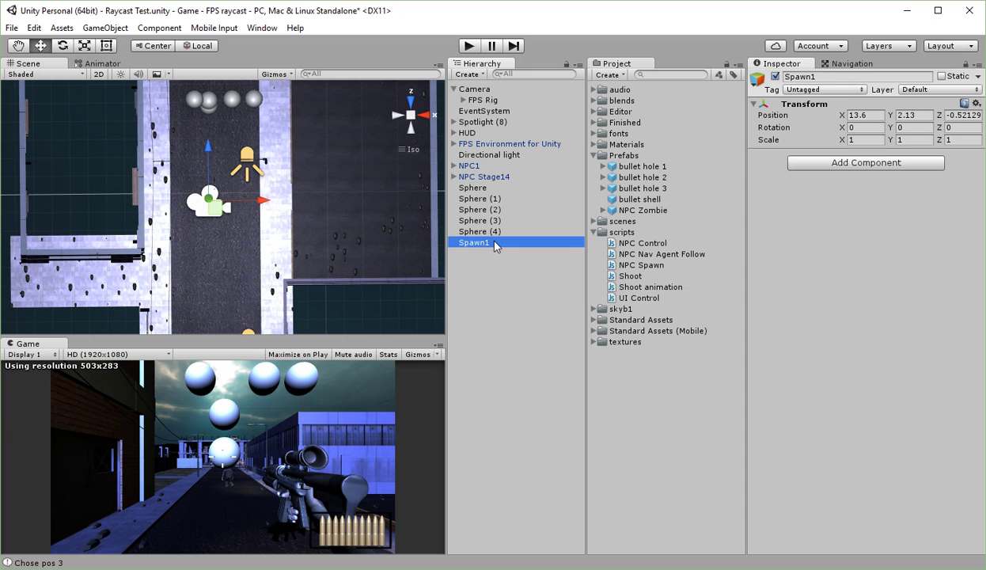
Move Spawn1 into the open area beside the street, at about X 21.73, Y 1.79, Z -0.03.
middle_drag(367, 239, 361, 265)
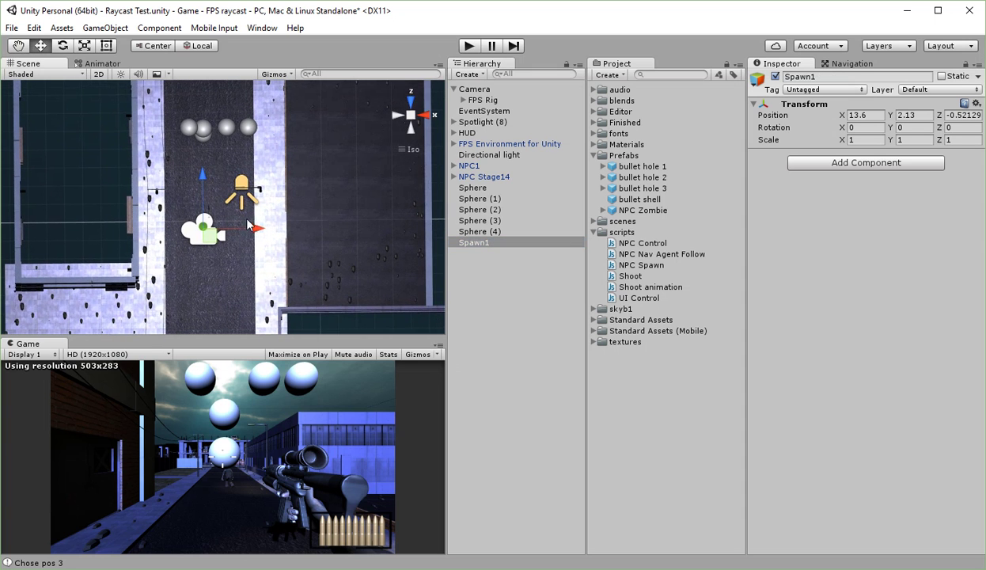
drag(260, 228, 398, 237)
drag(354, 180, 353, 172)
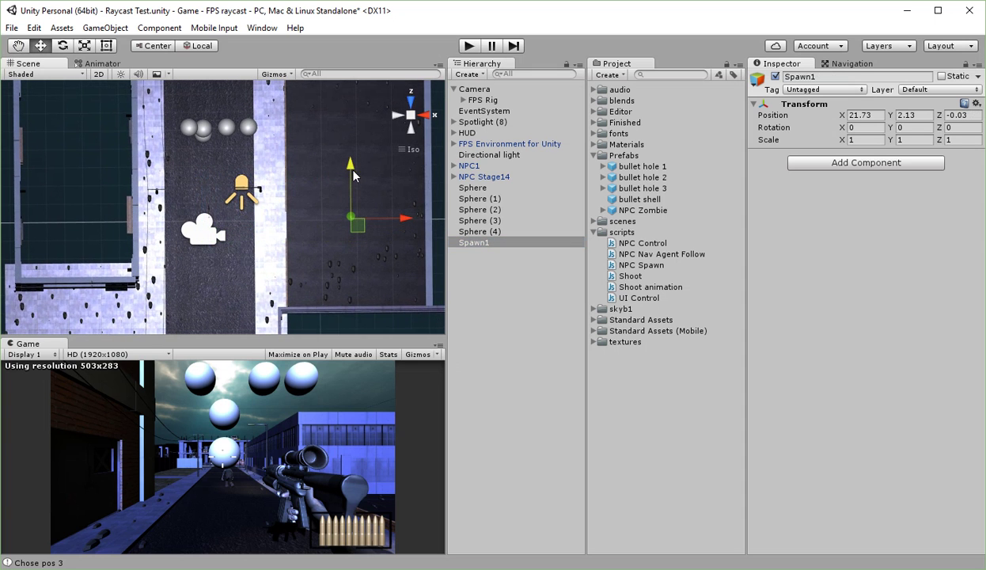
click(406, 128)
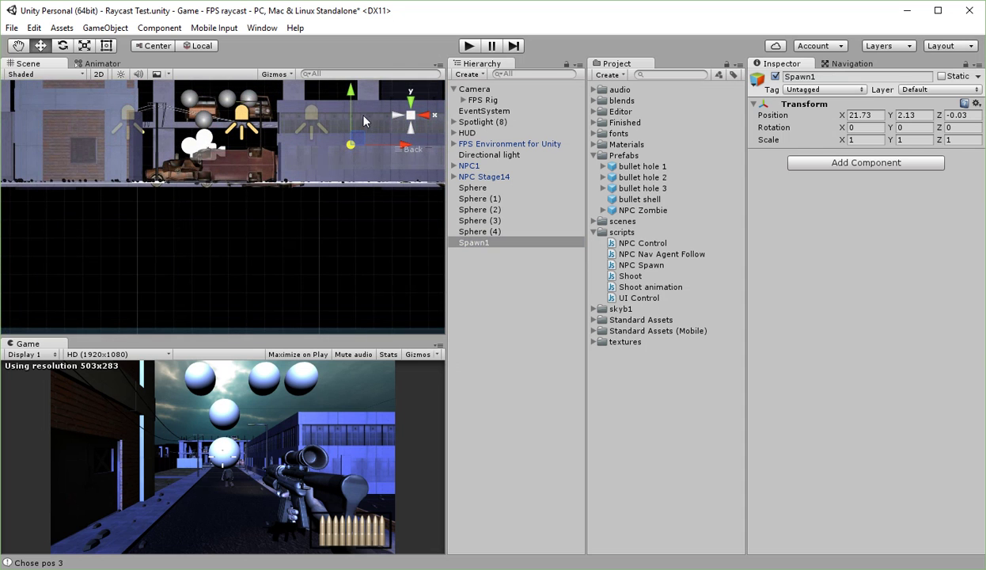
drag(350, 98, 352, 103)
click(410, 103)
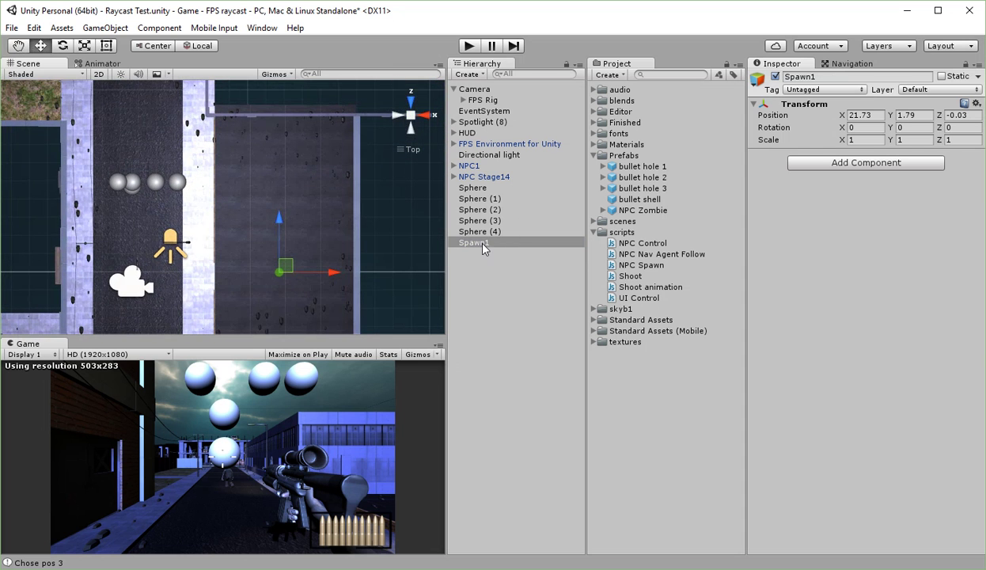
Duplicate Spawn1, move the copy along the Z axis to about 2.77, and rename it Spawn2.
right_click(482, 245)
click(507, 298)
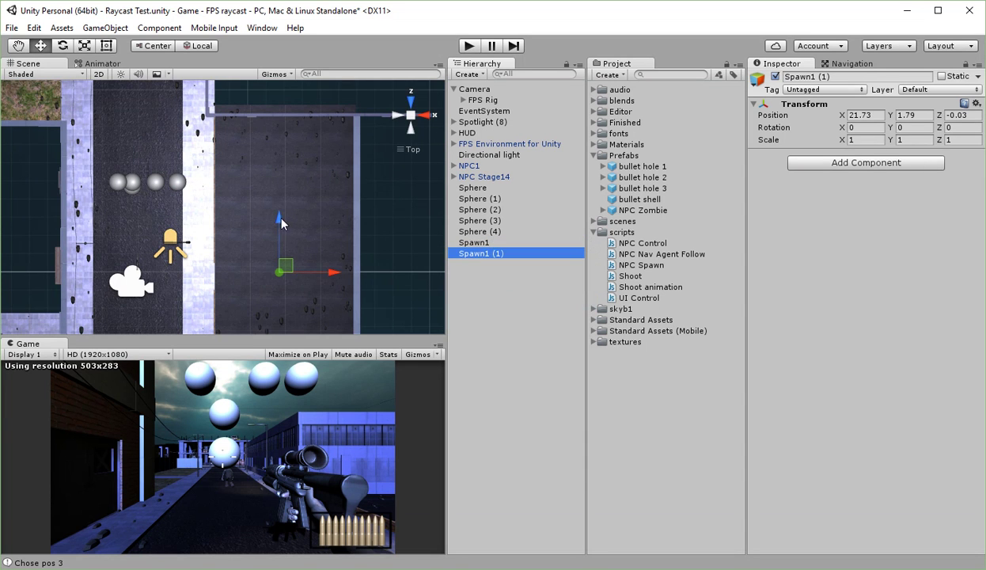
drag(281, 223, 281, 170)
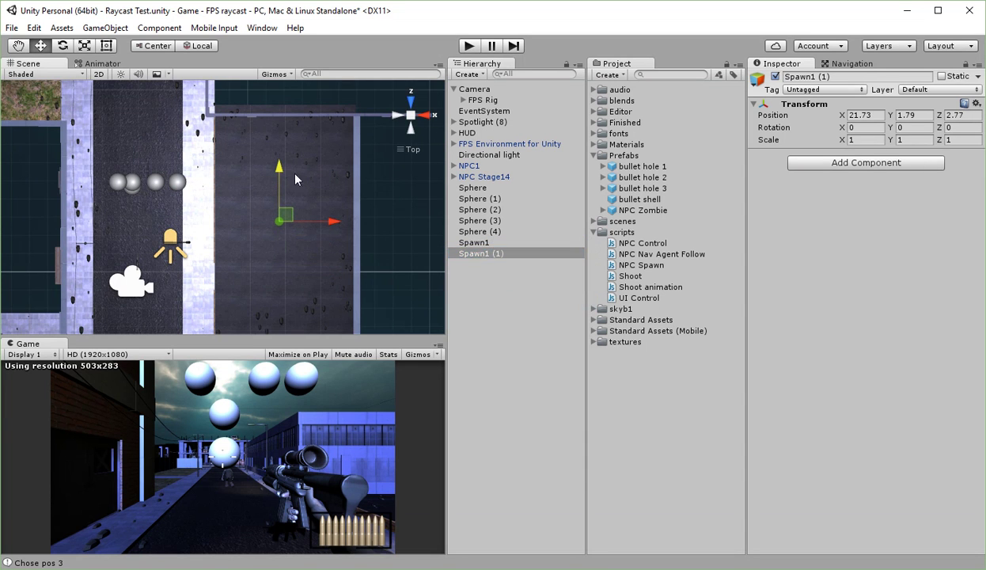
click(484, 257)
click(516, 254)
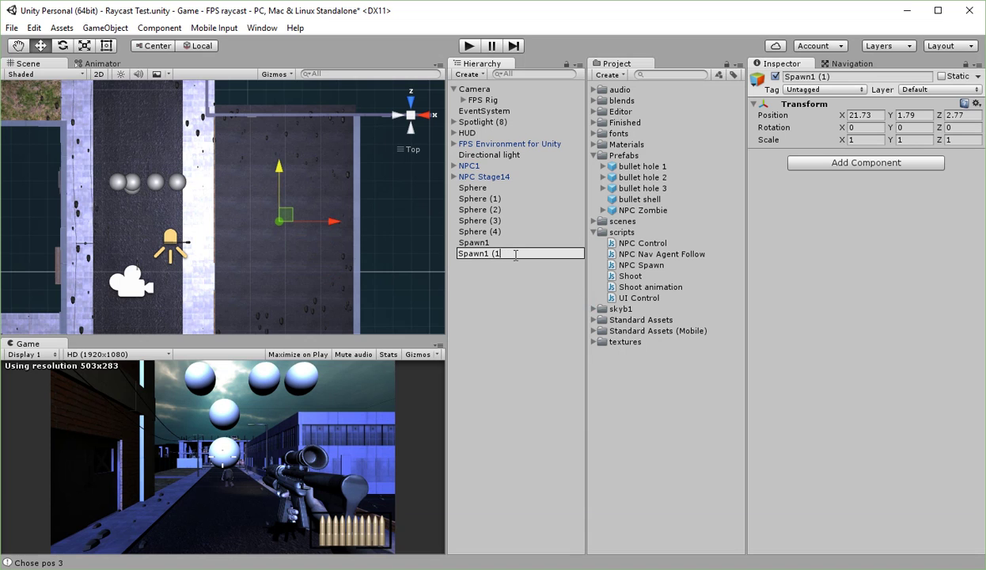
text(2)
key(Return)
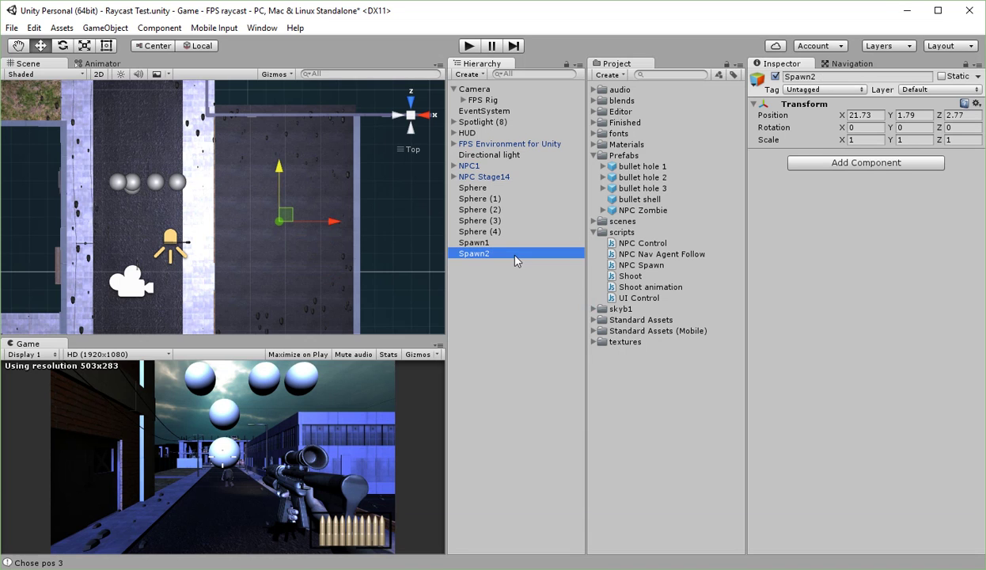
Duplicate Spawn2 and rename the copy Spawn3.
right_click(476, 257)
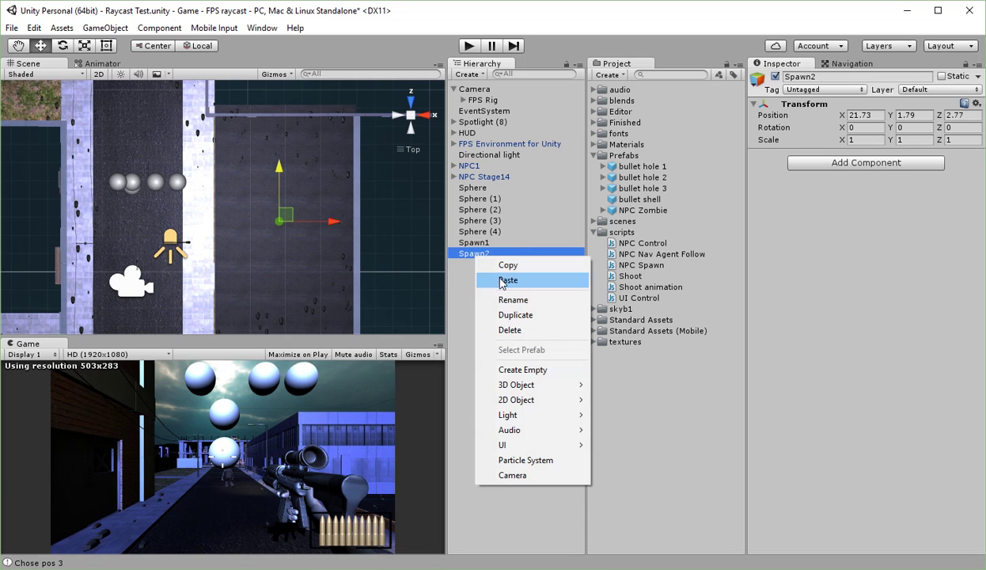
click(513, 314)
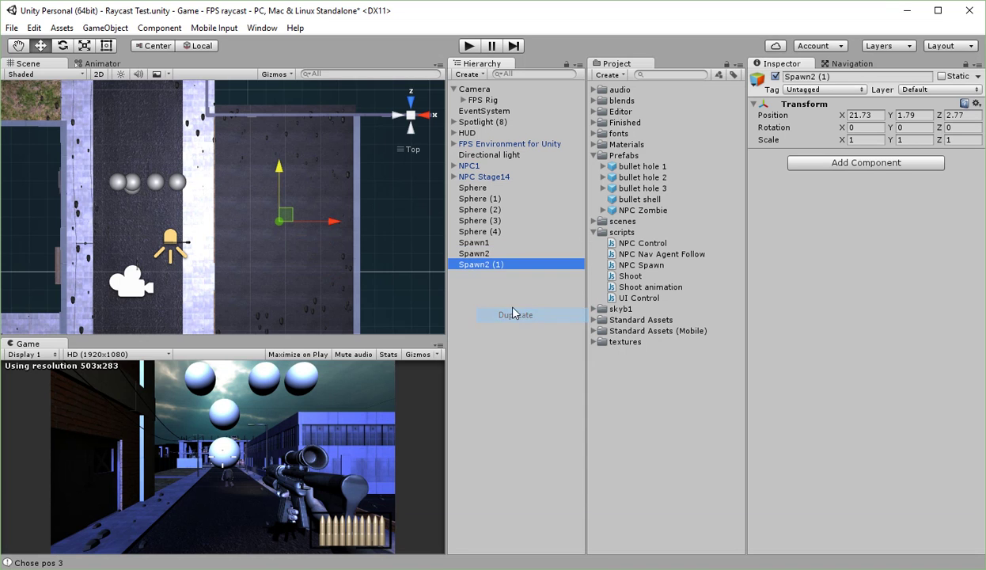
click(491, 267)
click(518, 264)
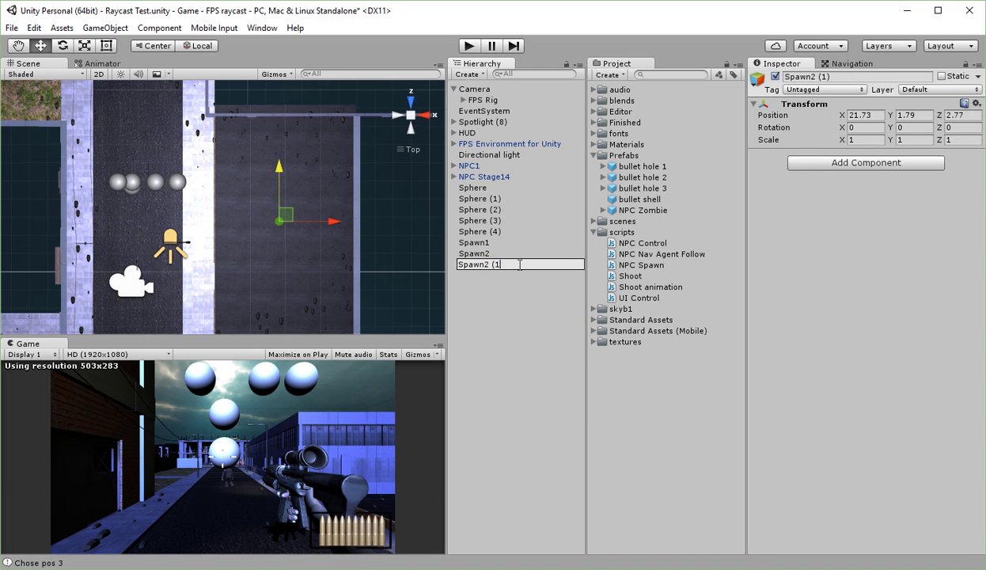
text(3)
key(Return)
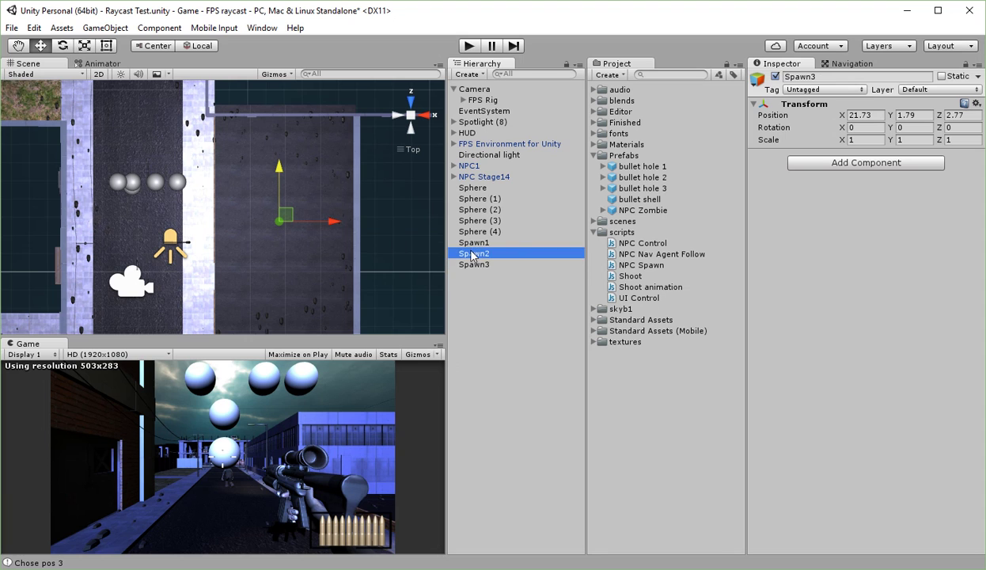
Move Spawn3 along the Z axis to about 6.52, beyond Spawn2 in the open area beside the street.
drag(278, 166, 282, 99)
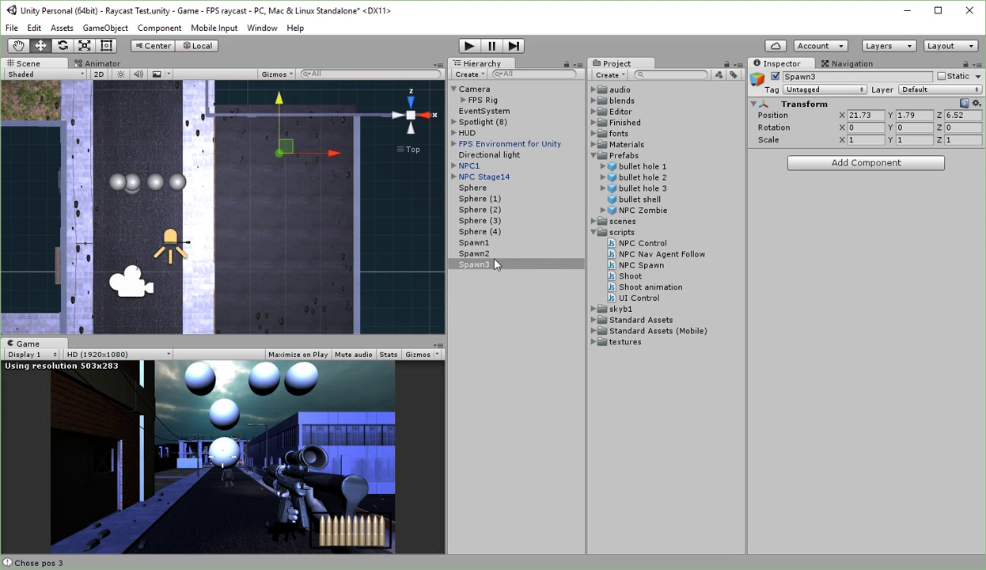
Open the NPC Spawn script in MonoDevelop and examine its variable declarations and Update function.
click(645, 268)
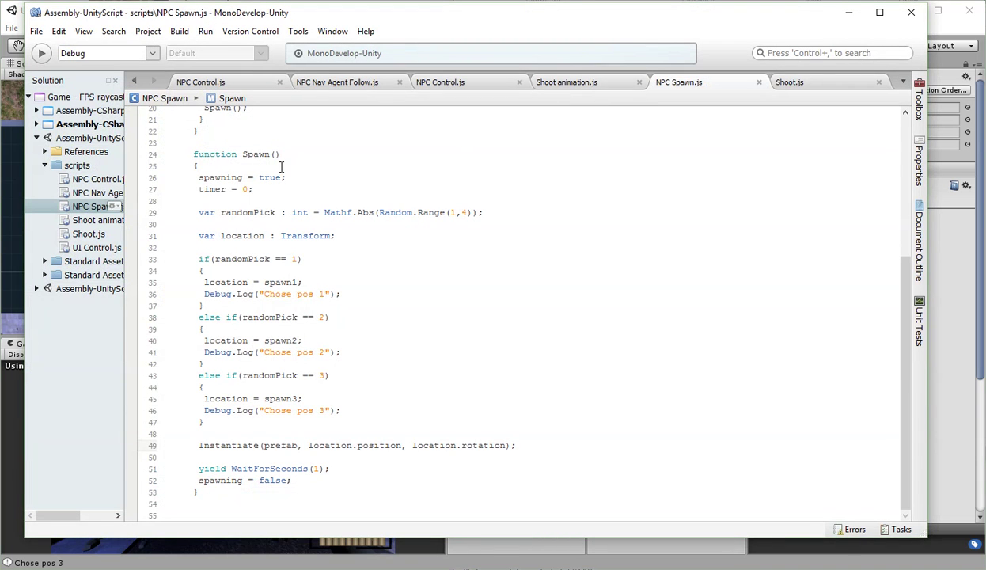
scroll(882, 280, up, 7)
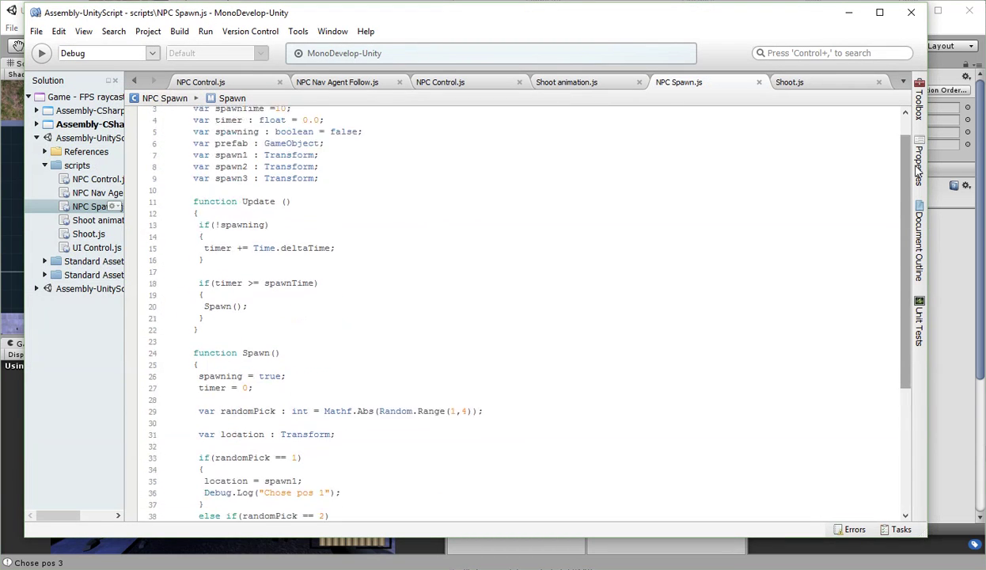
drag(193, 135, 302, 131)
click(280, 135)
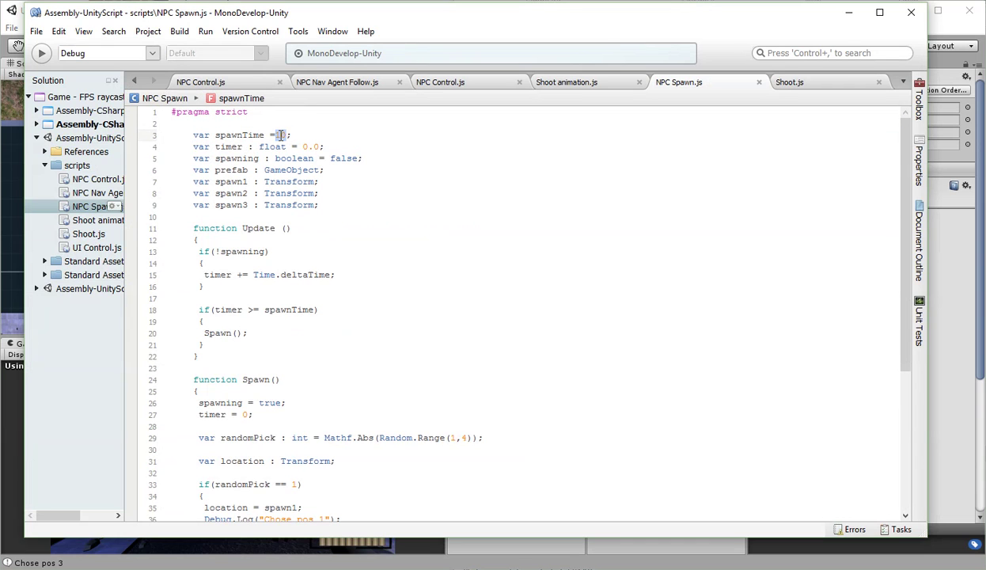
click(310, 147)
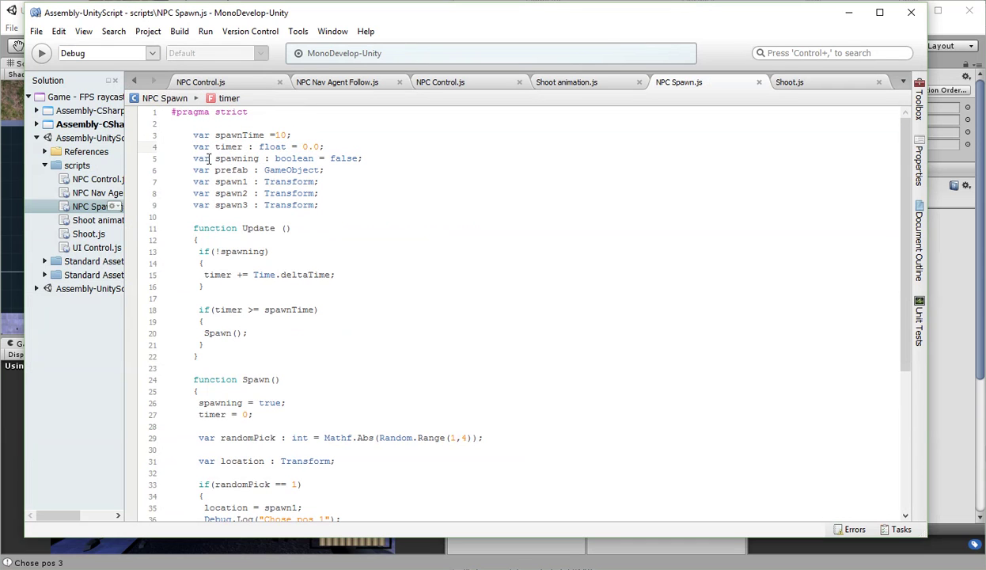
drag(364, 159, 331, 170)
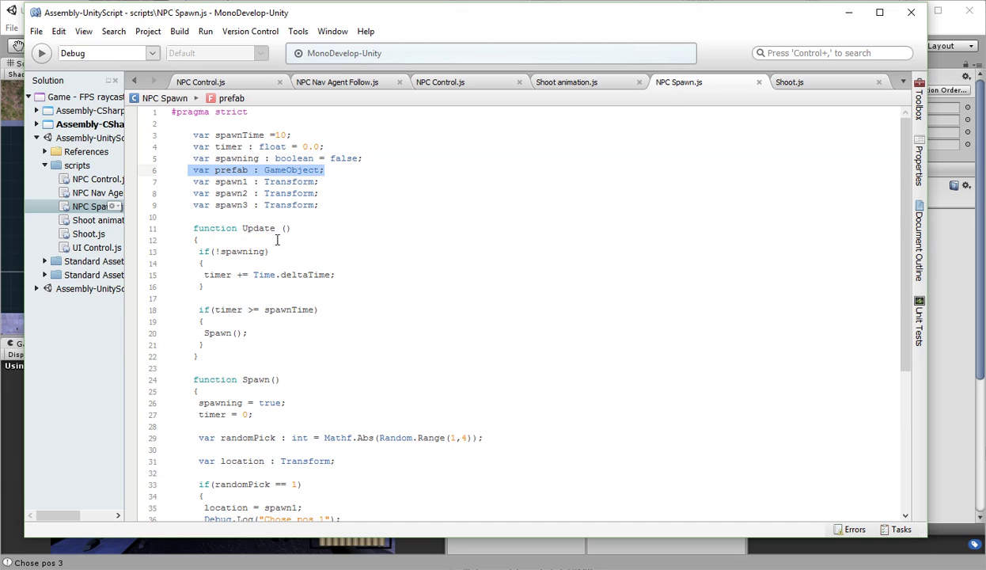
click(326, 273)
drag(189, 228, 253, 353)
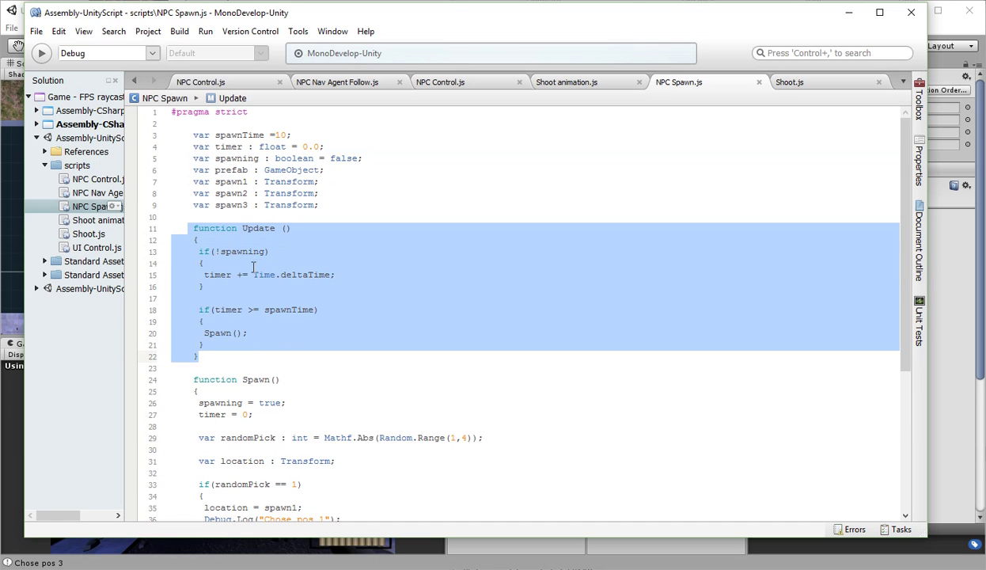
click(279, 357)
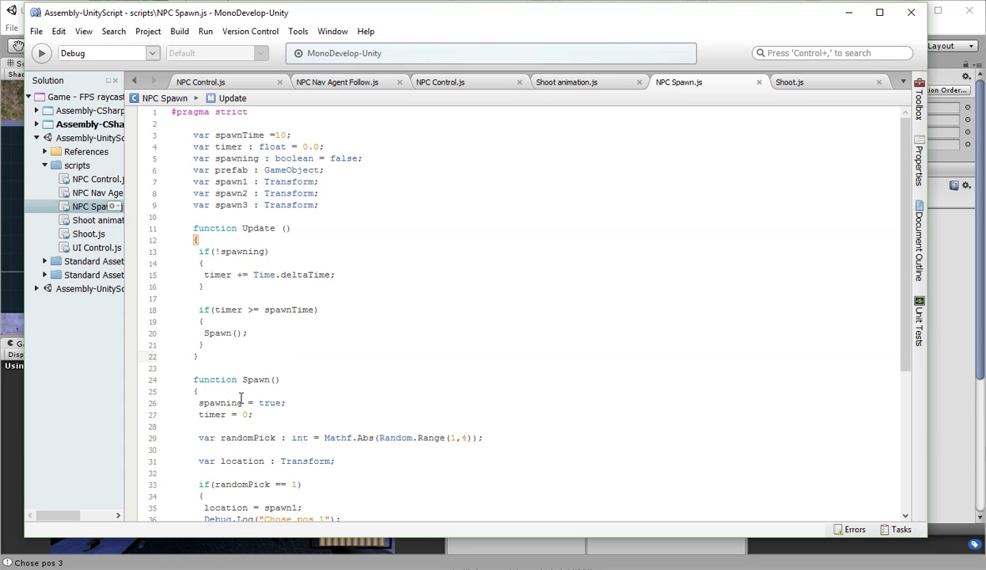
Review the Spawn function, including the random choice of spawn location and the Instantiate line.
drag(902, 313, 894, 407)
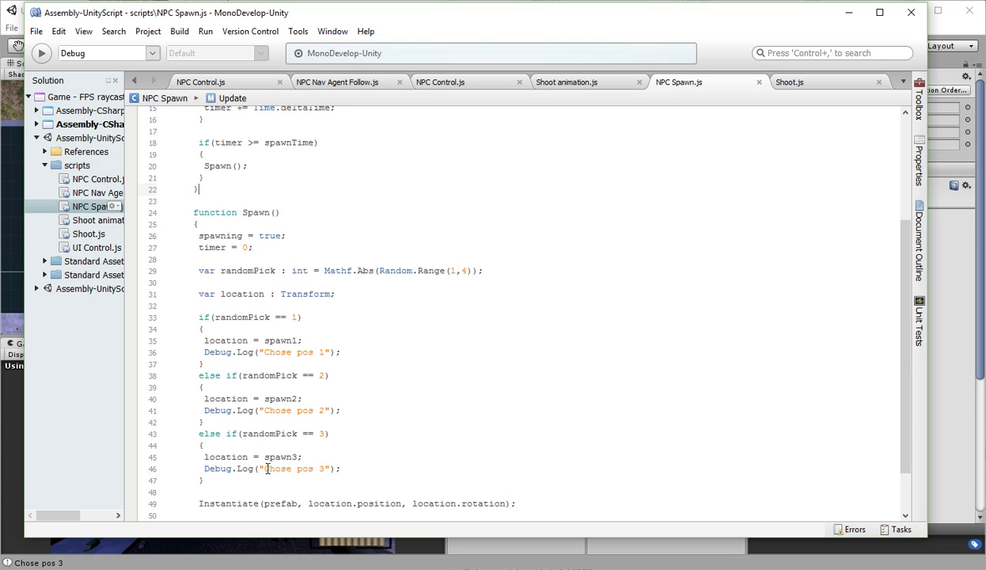
scroll(741, 383, down, 2)
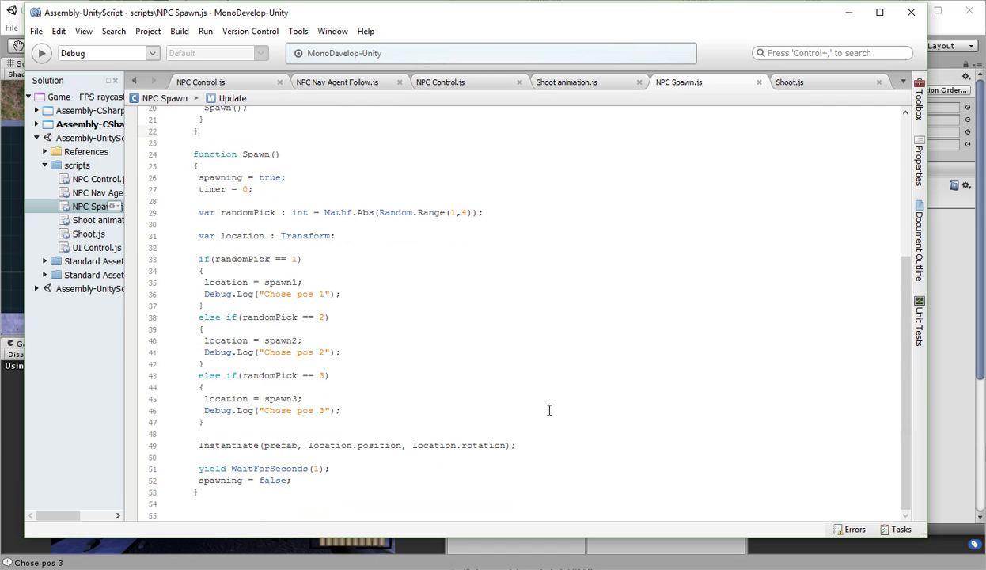
drag(199, 446, 523, 448)
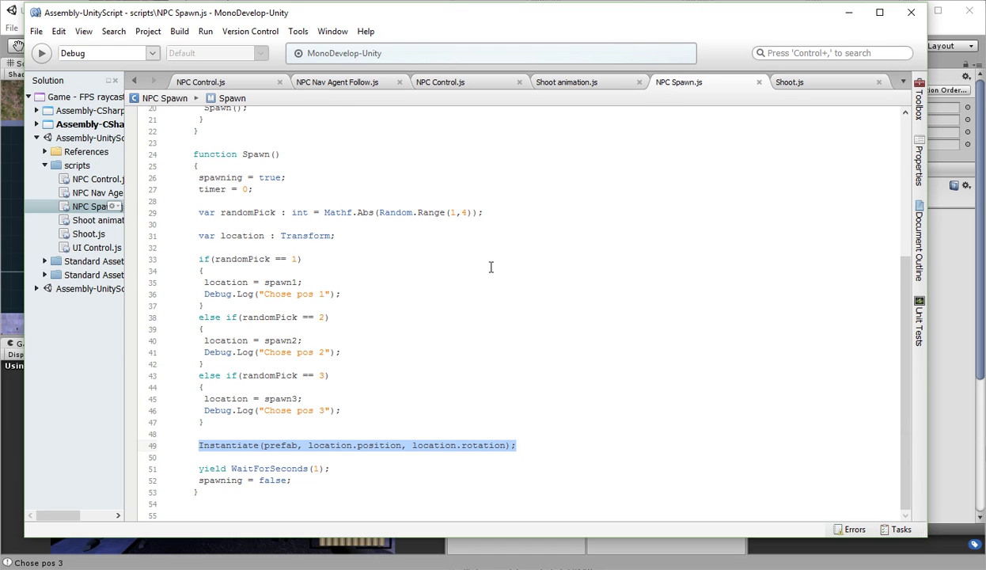
Back in Unity, attach NPC Spawn to Spawn1, assigning NPC Zombie as Prefab and Spawn1, Spawn2 and Spawn3 as the matching spawn points.
click(531, 553)
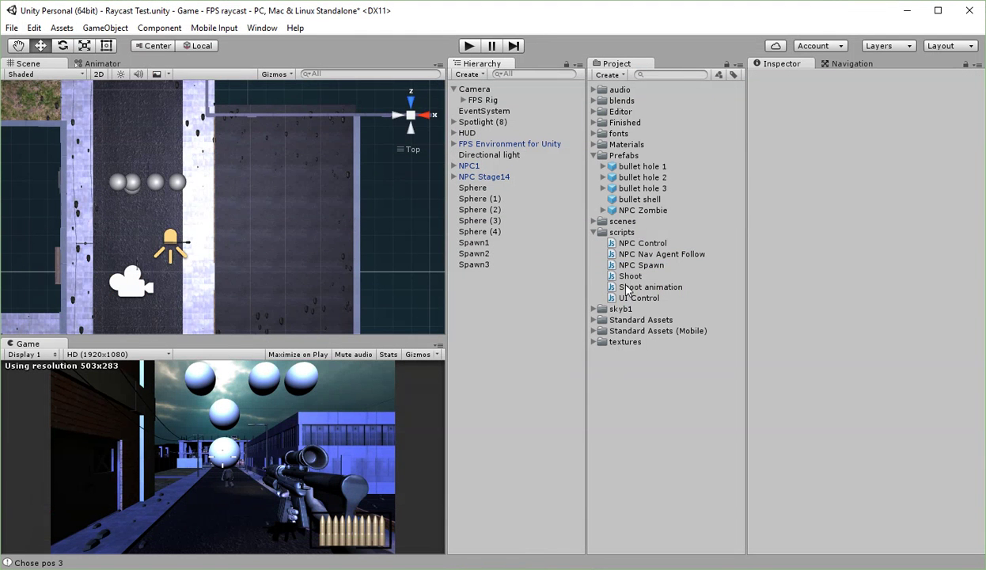
click(622, 266)
drag(622, 267, 863, 229)
drag(483, 258, 866, 242)
drag(464, 271, 865, 253)
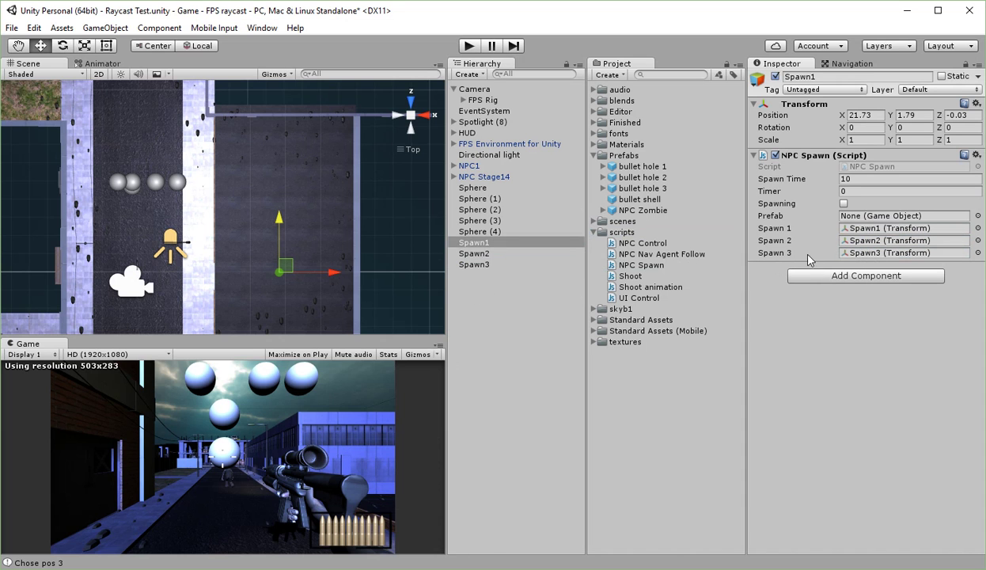
drag(642, 210, 867, 216)
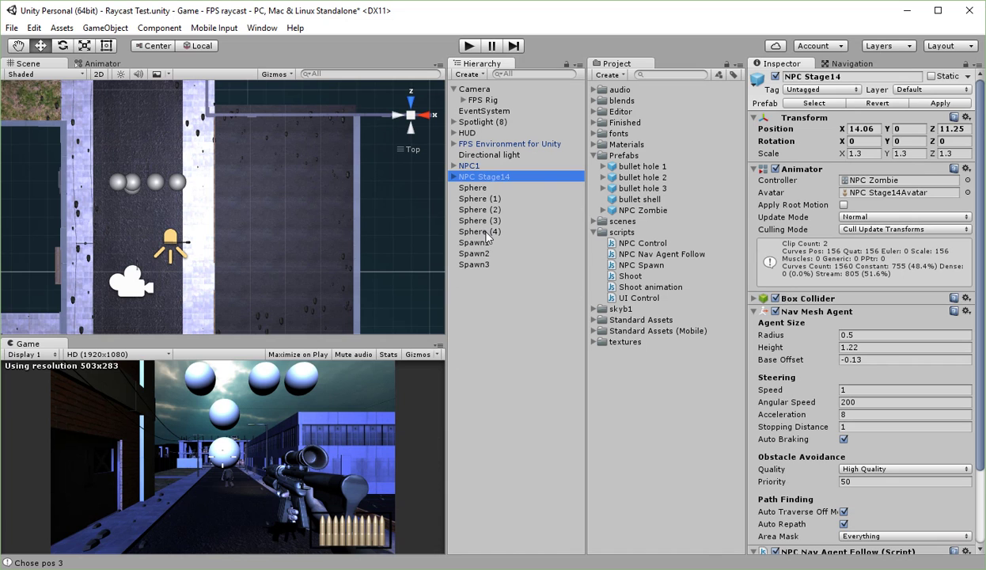
Delete NPC Stage14 and all the Sphere objects from the scene.
shift+click(495, 232)
right_click(487, 221)
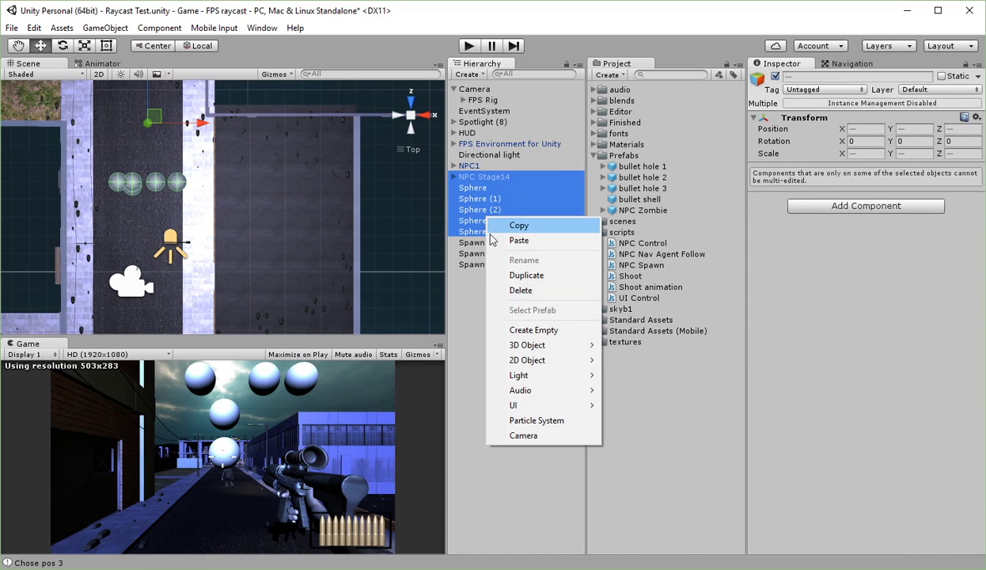
click(535, 291)
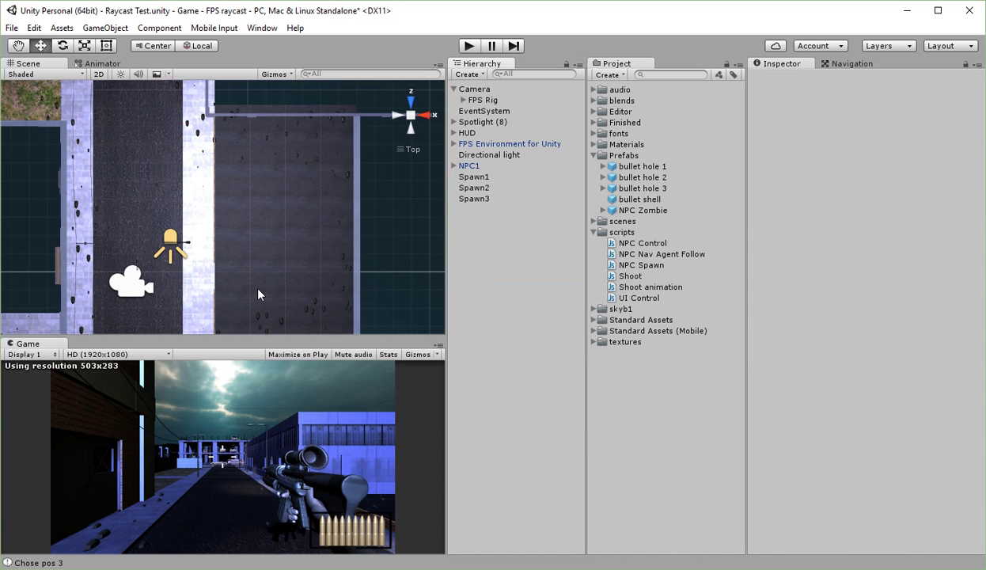
Run the game and set the Spawn Time of Spawn1's NPC Spawn script to 2 while it plays.
click(470, 46)
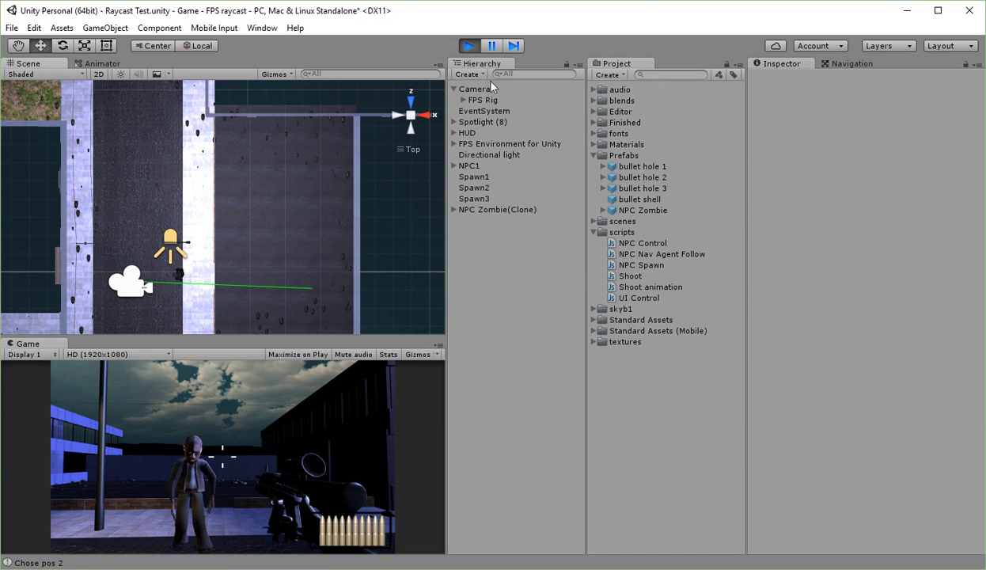
click(490, 178)
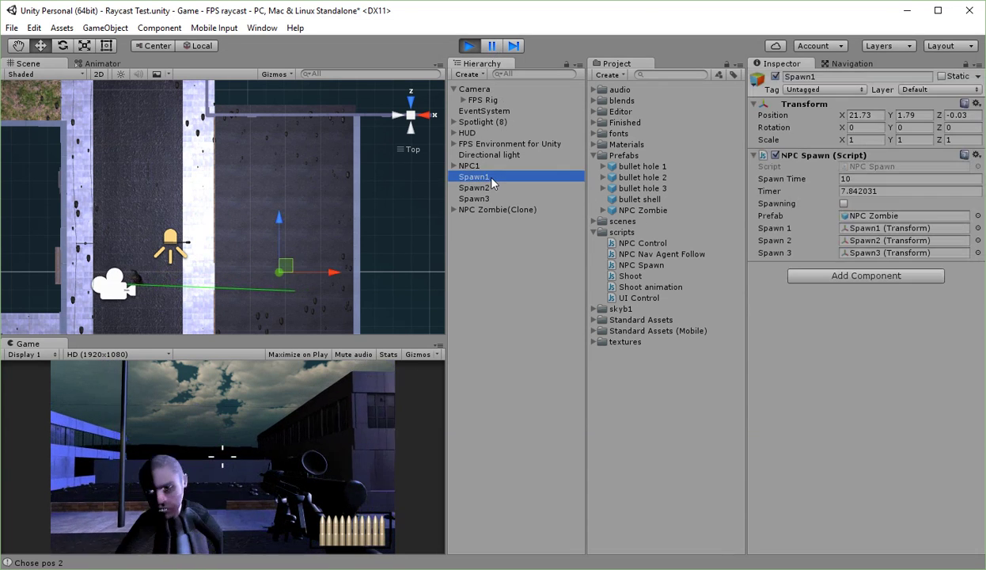
click(824, 182)
text(2)
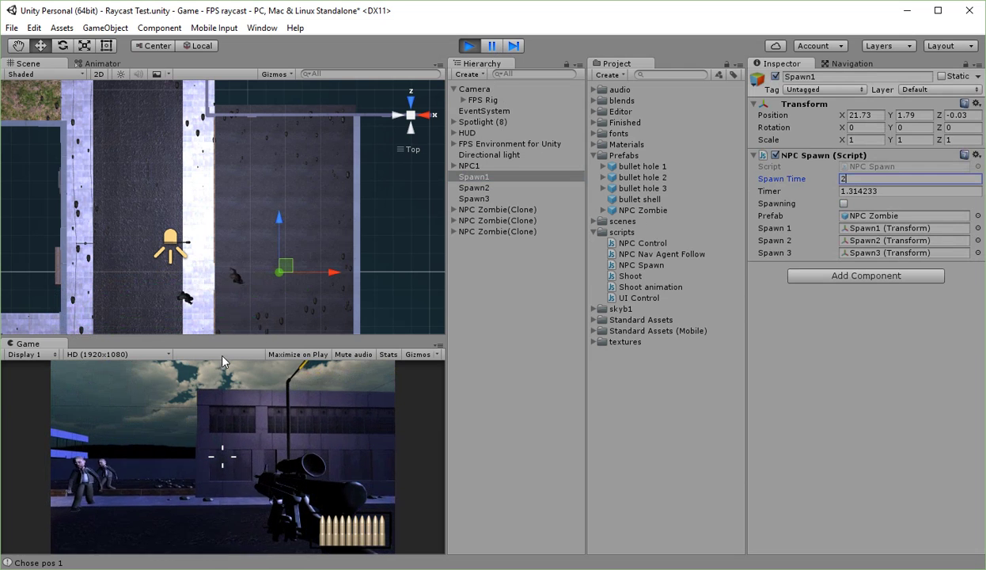
click(173, 420)
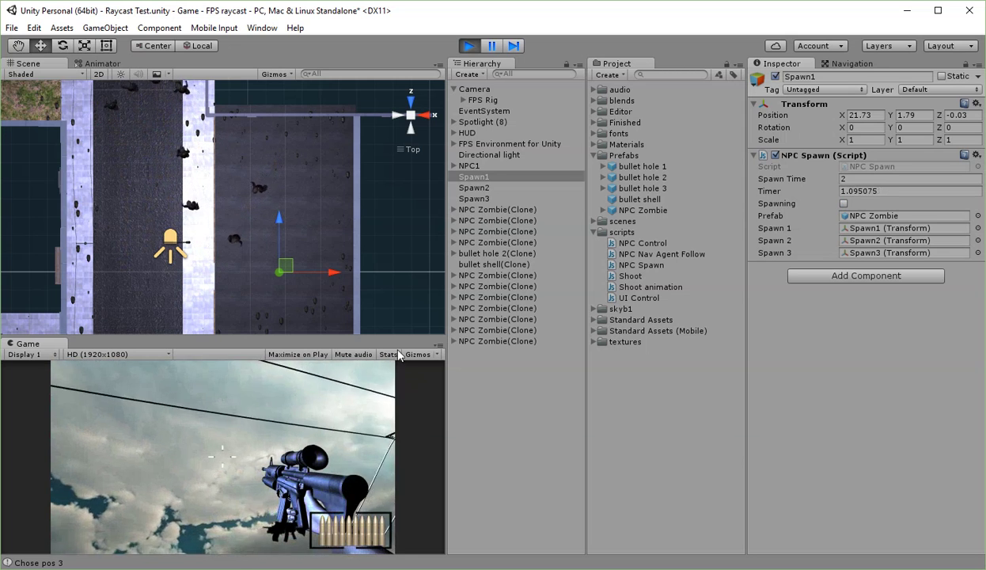
Show the rendering statistics for the running game and set Spawn1's Spawn Time to 1.
click(388, 354)
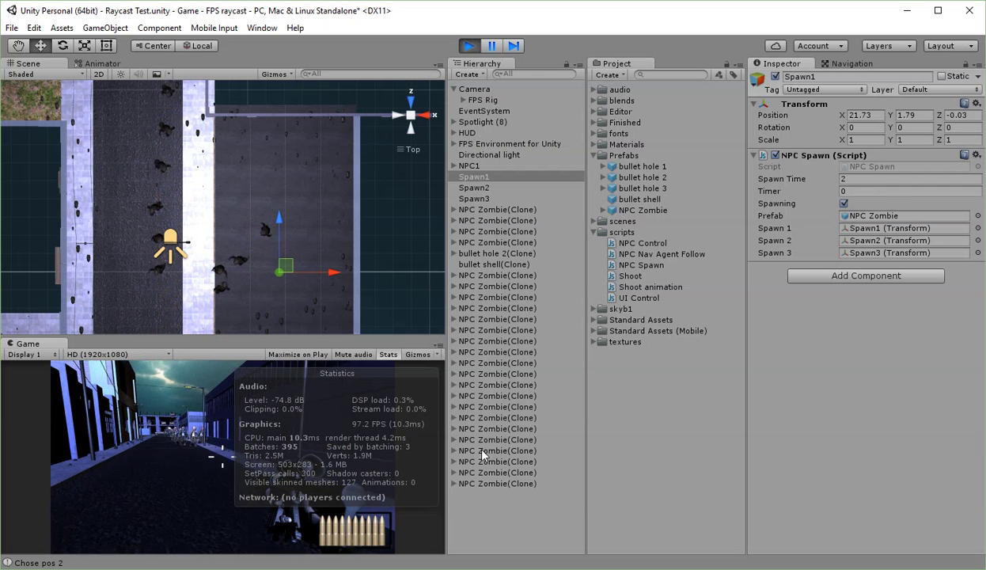
click(478, 452)
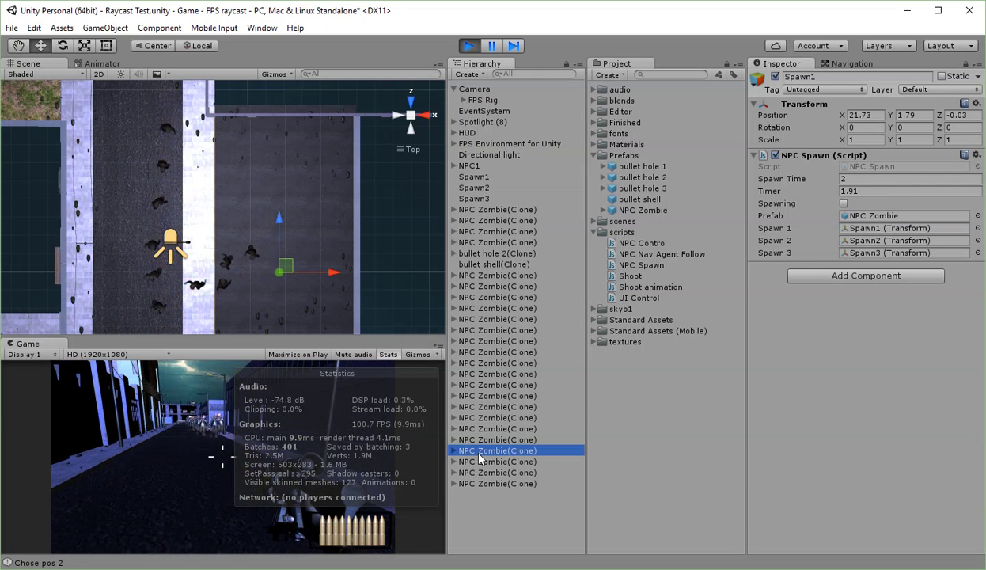
click(479, 178)
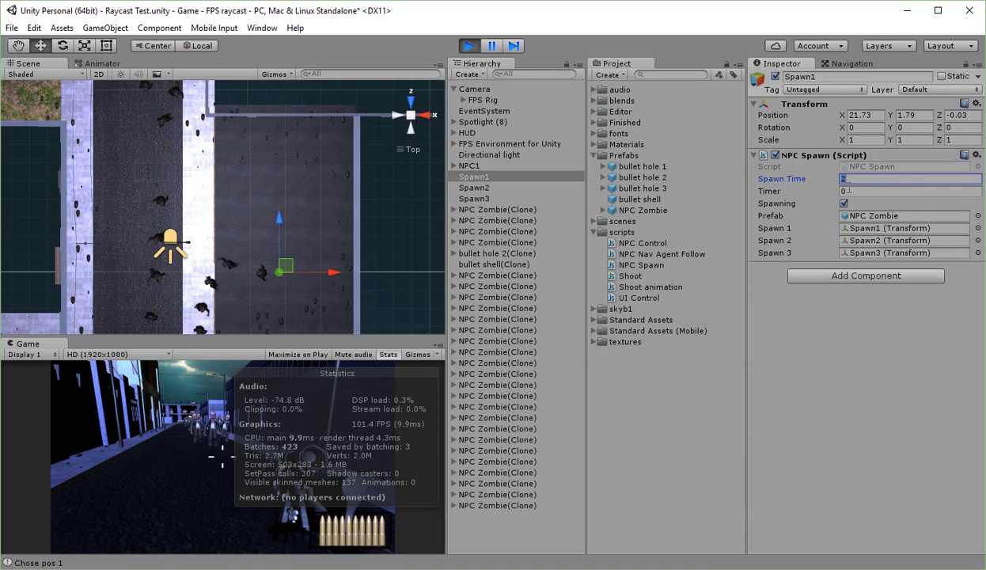
click(671, 387)
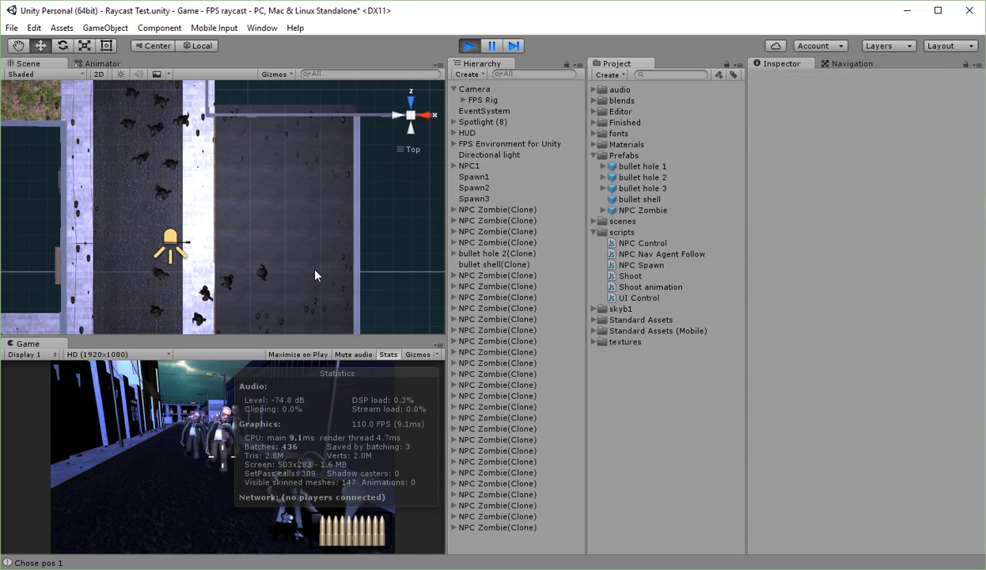
Play the game by shooting and moving the player among the zombies, and check the list of spawned NPC Zombie clones.
click(142, 436)
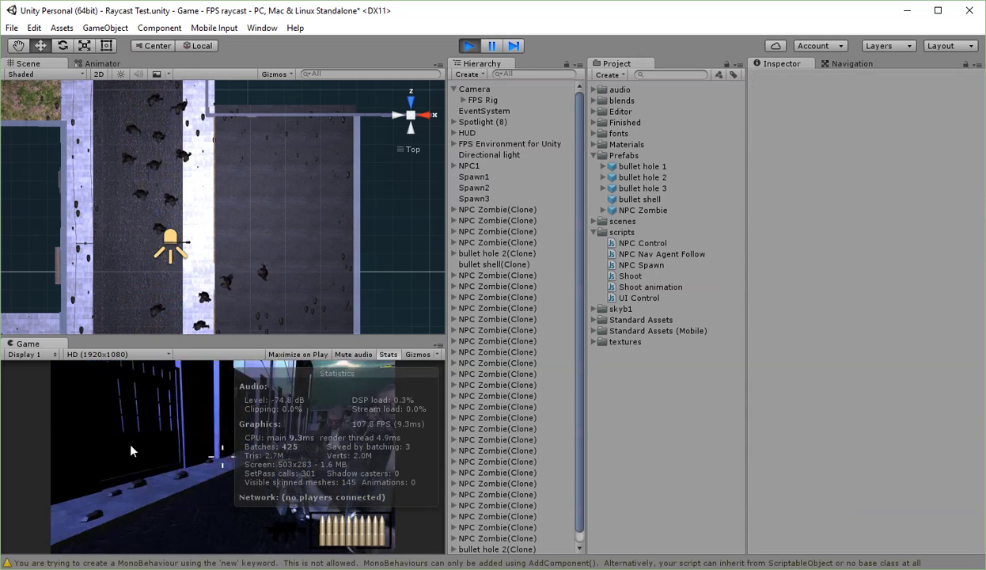
click(188, 448)
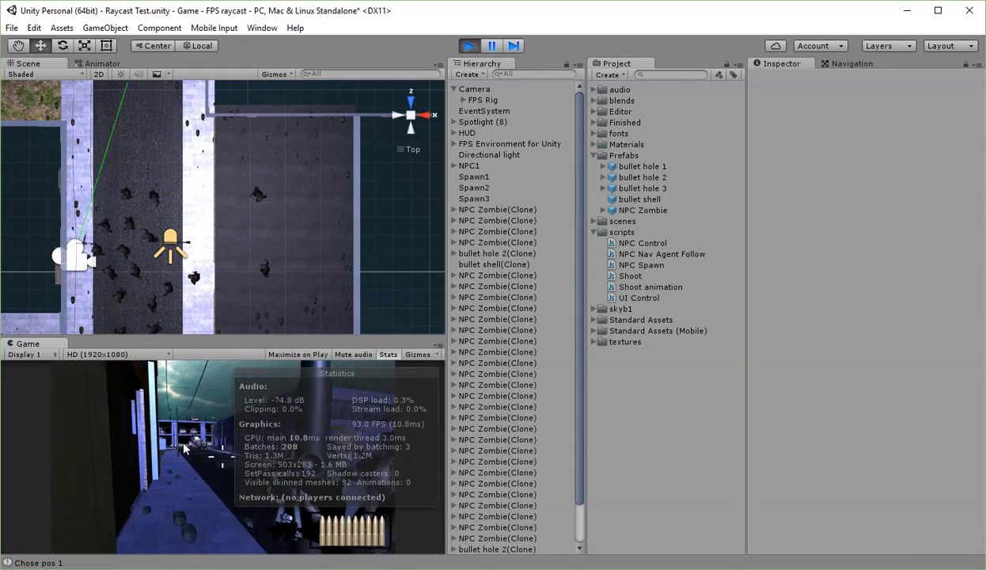
key(w)
key(w)
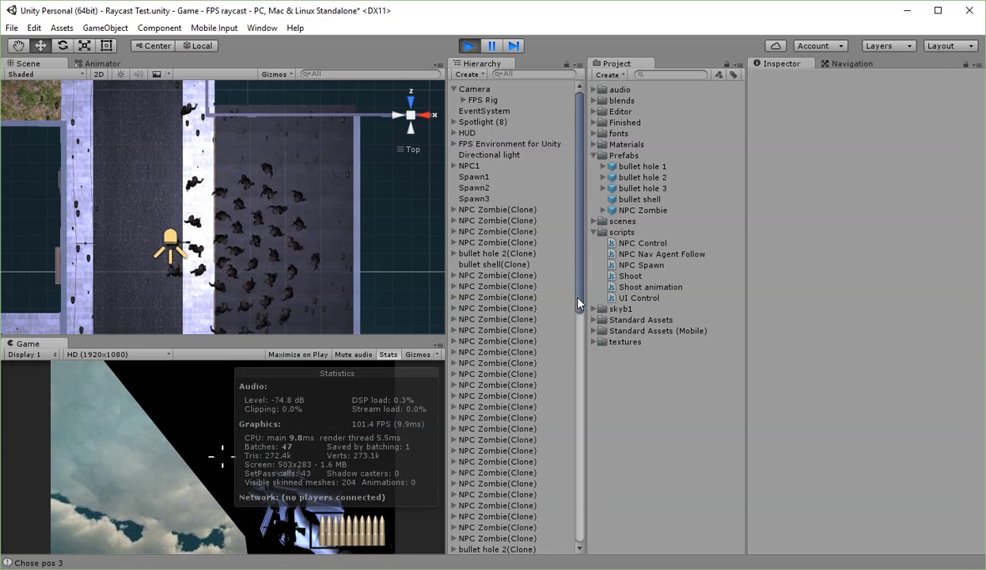
scroll(559, 317, down, 5)
drag(582, 513, 578, 180)
Try a Spawn Time of 2 on Spawn1 in the running game and return it to 1.
click(475, 176)
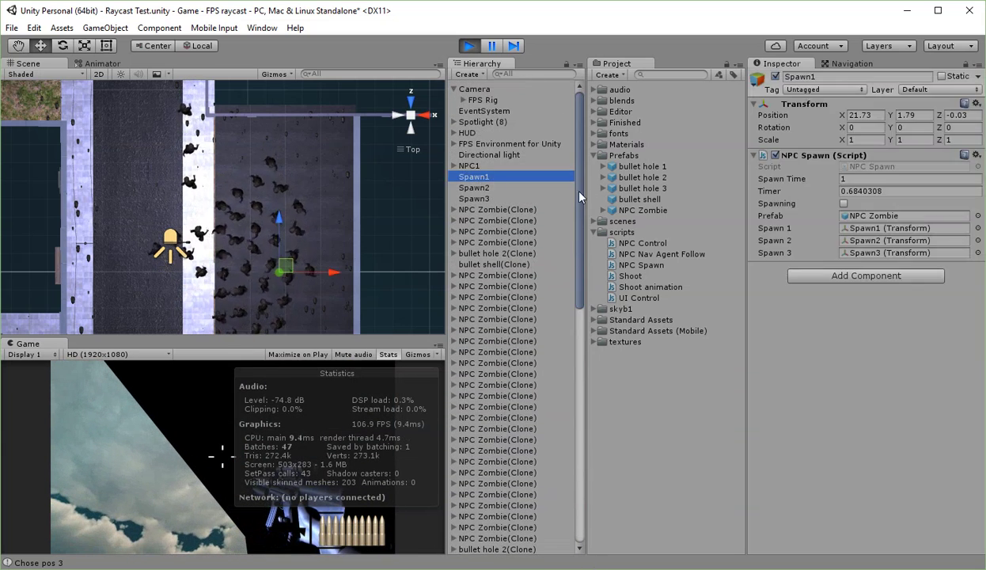
click(795, 178)
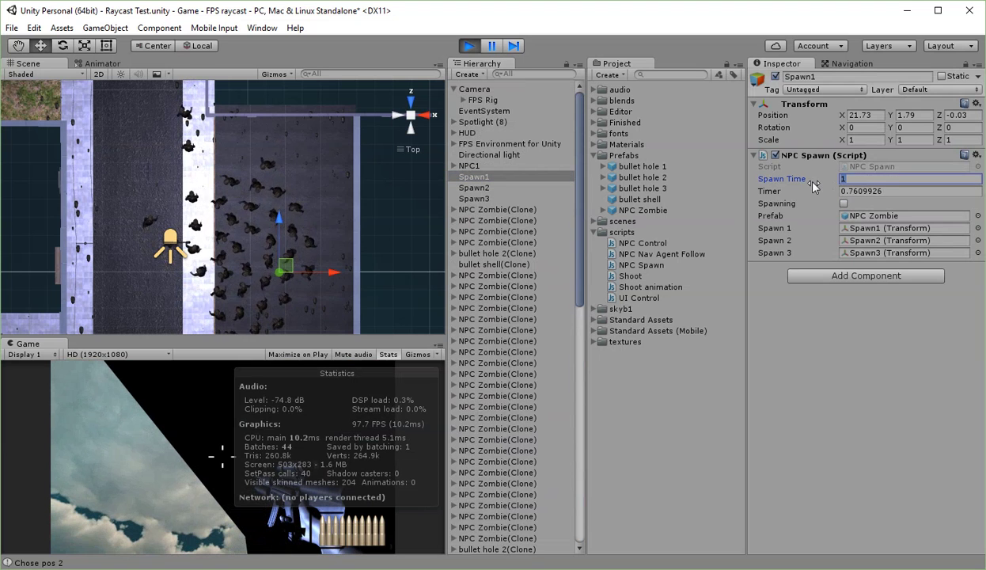
text(2)
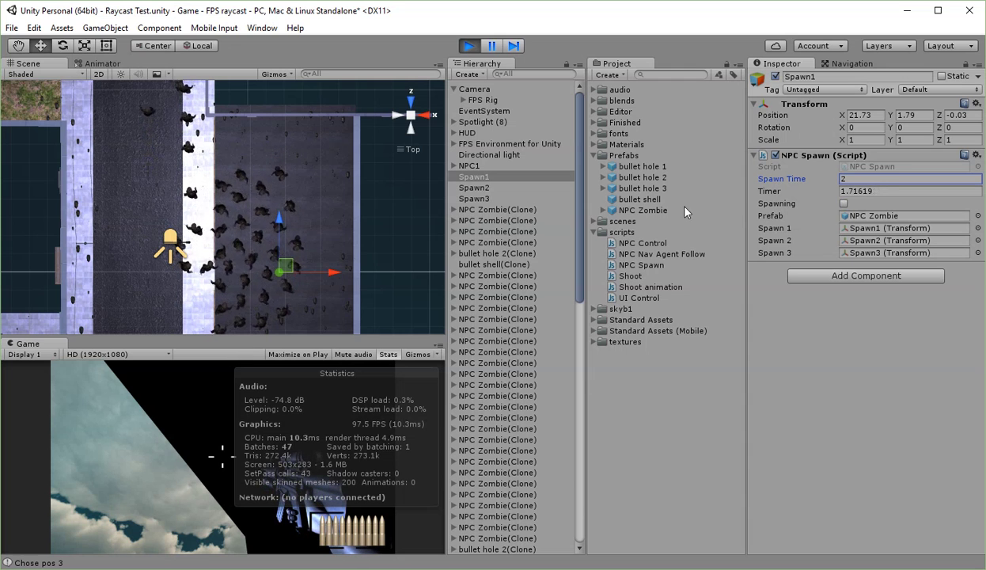
drag(832, 182, 795, 174)
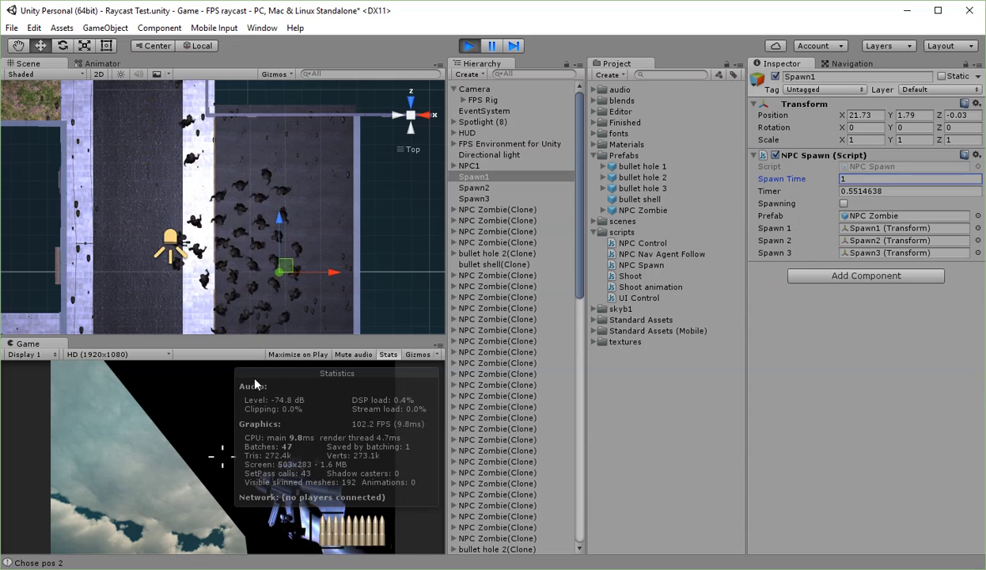
Pause the running game and examine the zombies crowding around the wrecked cars from above in the scene.
click(237, 426)
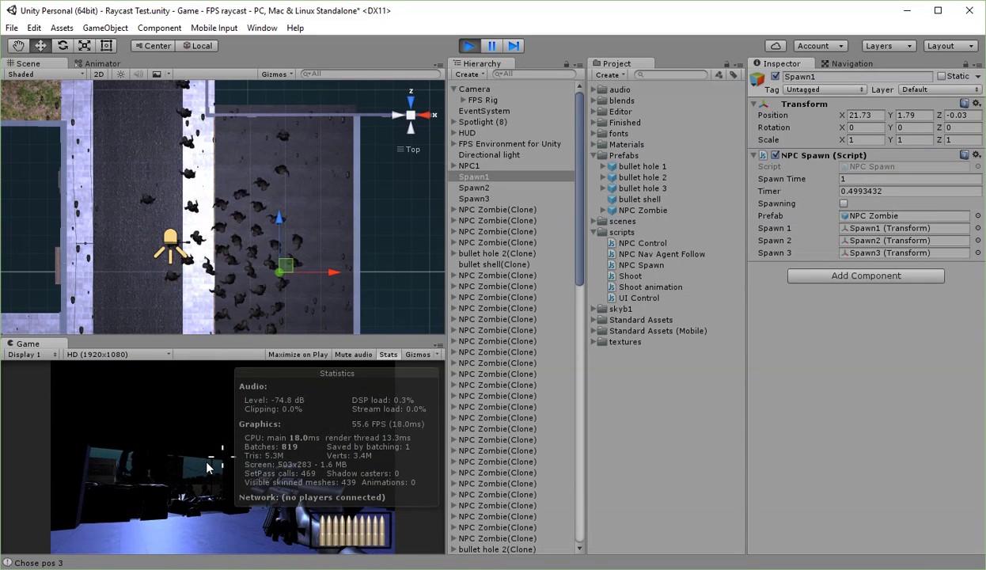
click(491, 46)
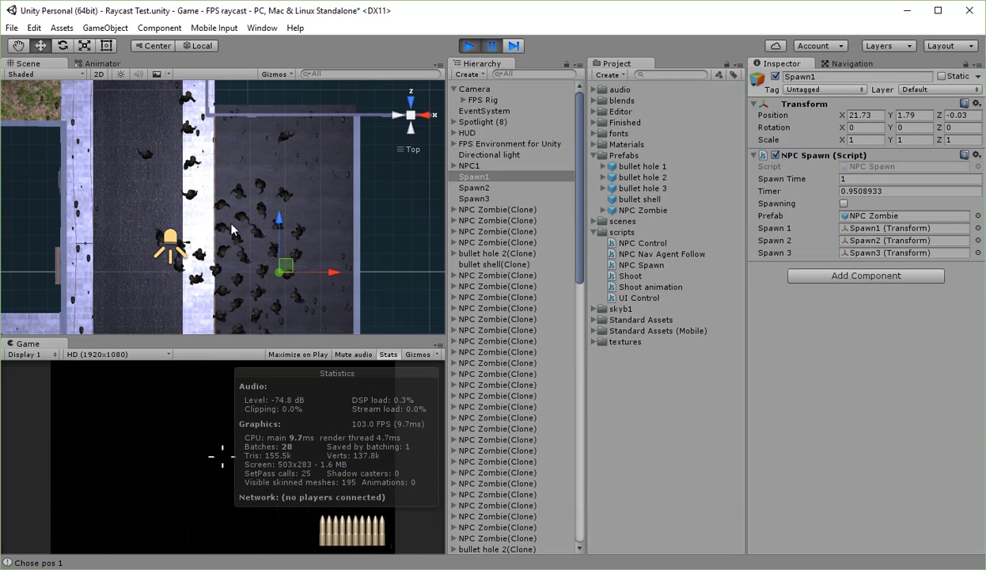
drag(209, 205, 232, 367)
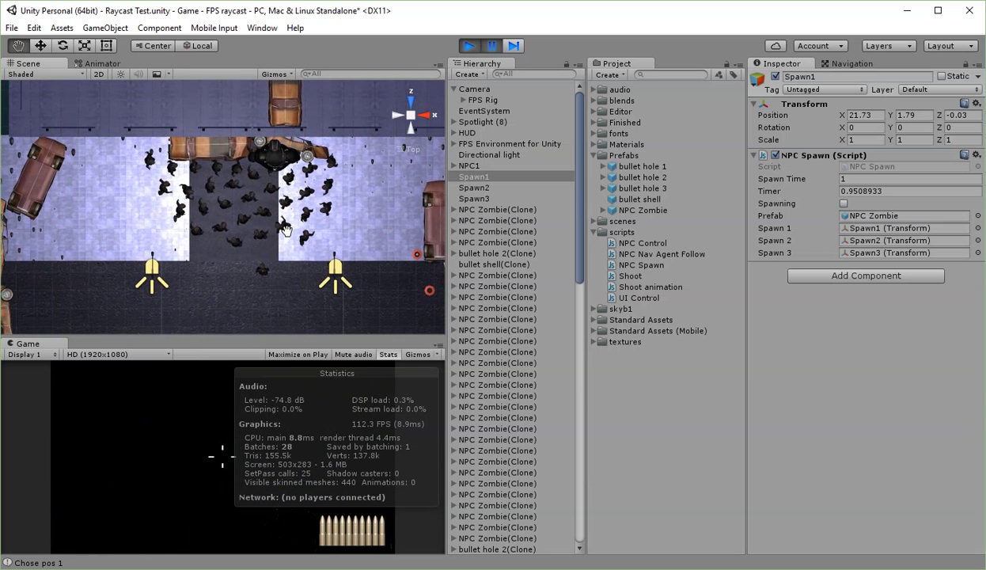
right_drag(272, 239, 252, 220)
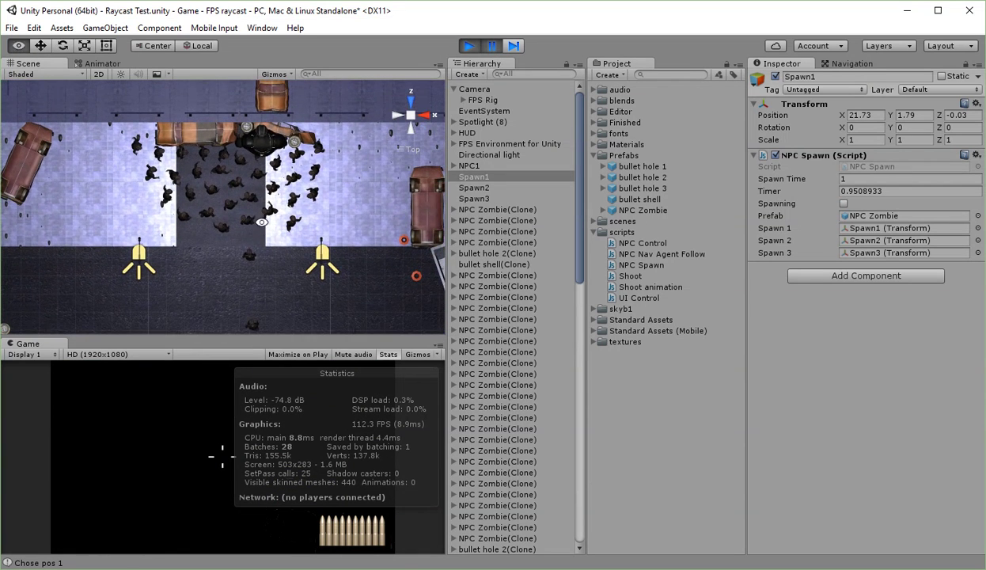
scroll(182, 189, up, 8)
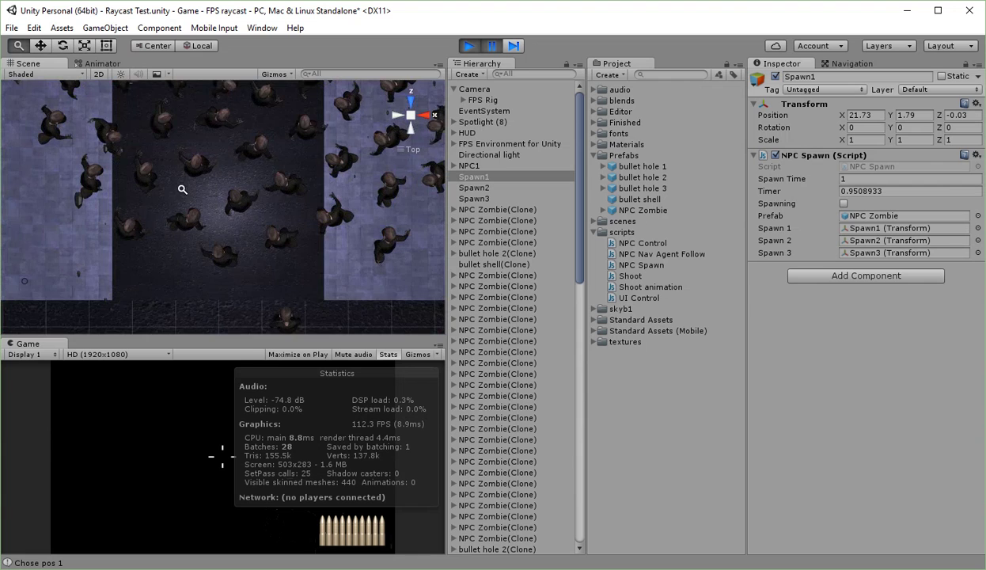
drag(186, 187, 279, 326)
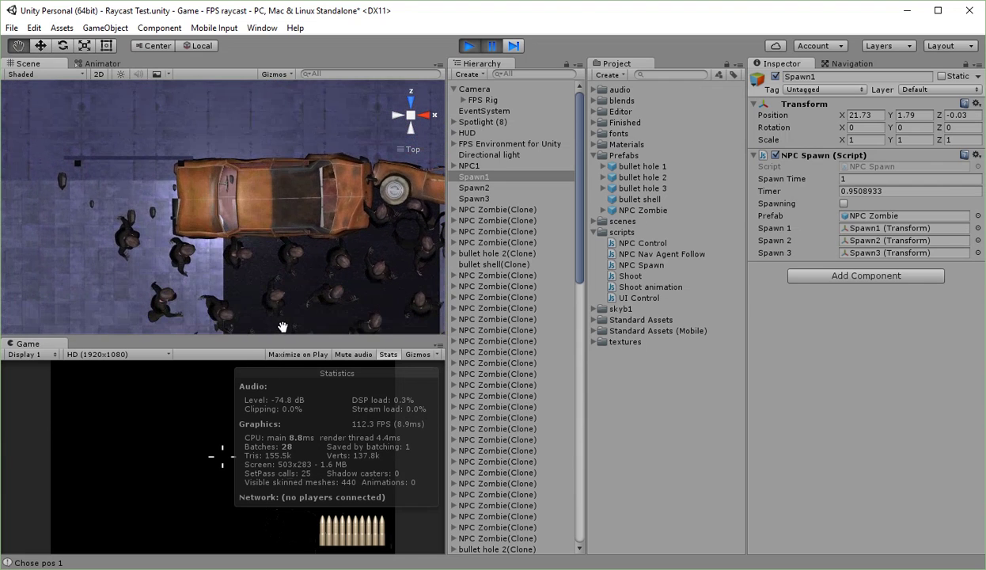
Display the navigation mesh and examine how it covers the street, the wrecked cars and the area around Spawn1.
click(850, 64)
middle_drag(340, 231, 243, 198)
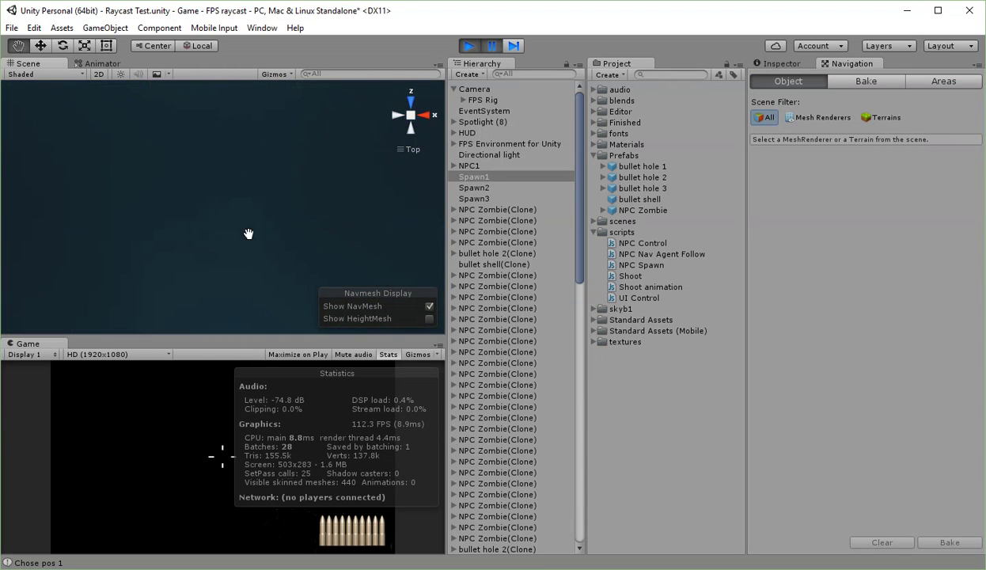
alt+right_drag(257, 212, 258, 64)
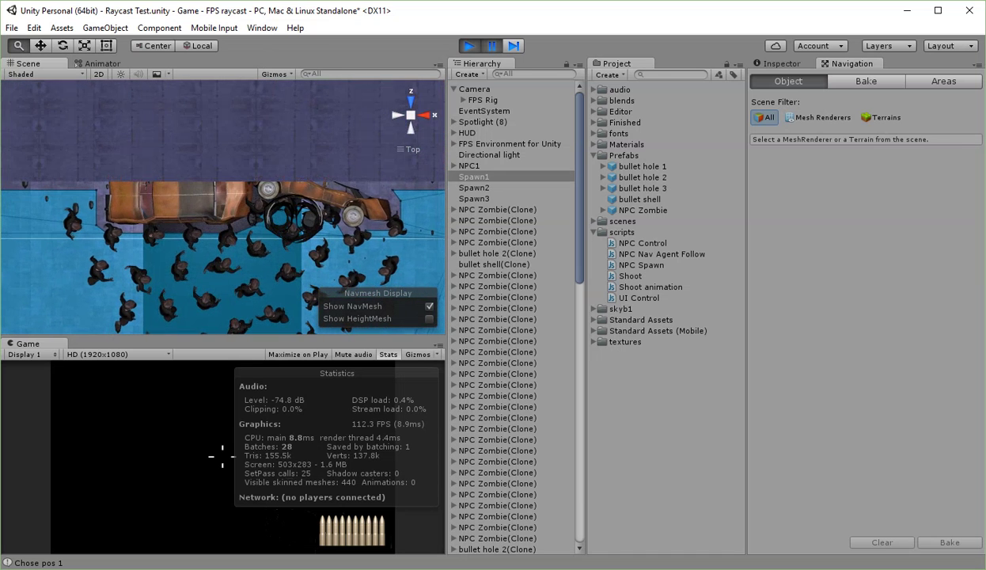
middle_drag(276, 238, 270, 30)
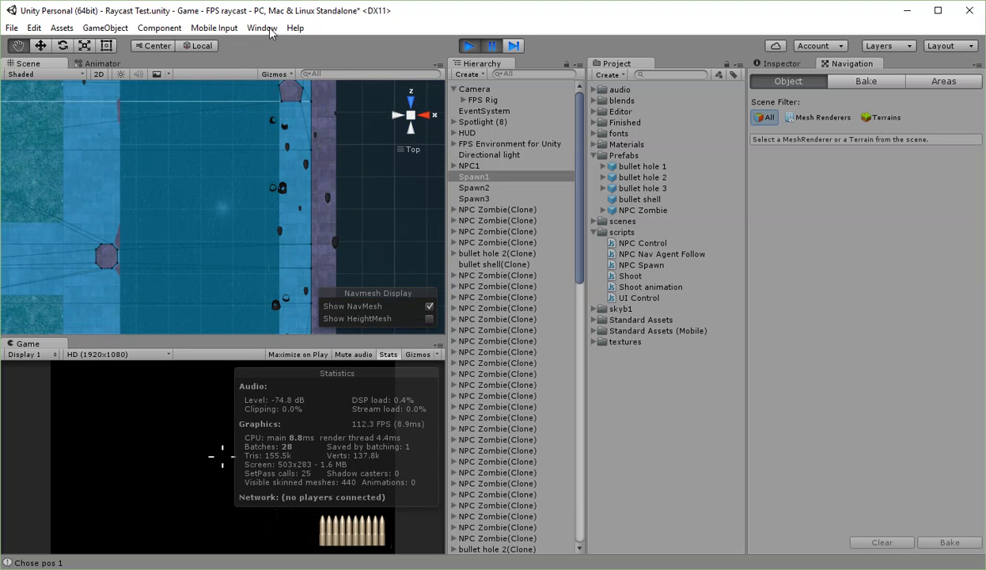
alt+right_drag(277, 125, 255, 49)
middle_drag(255, 49, 248, 57)
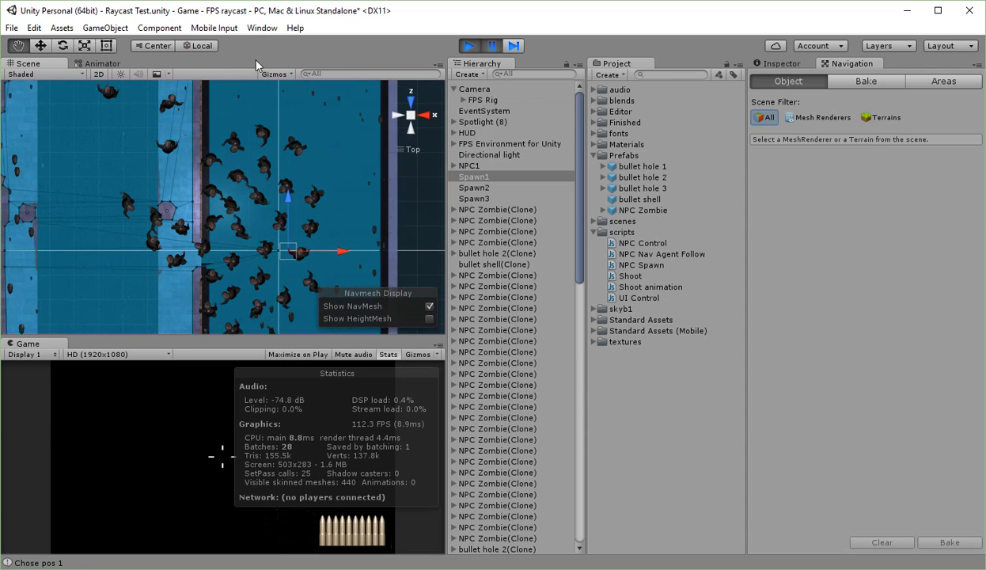